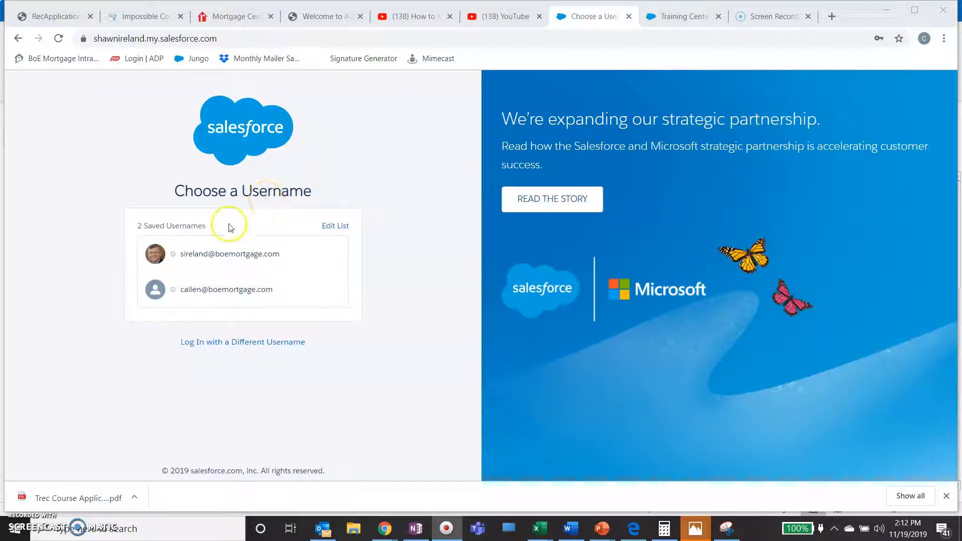
Choose the saved work username so the login form shows it with the password autofilled.
click(238, 255)
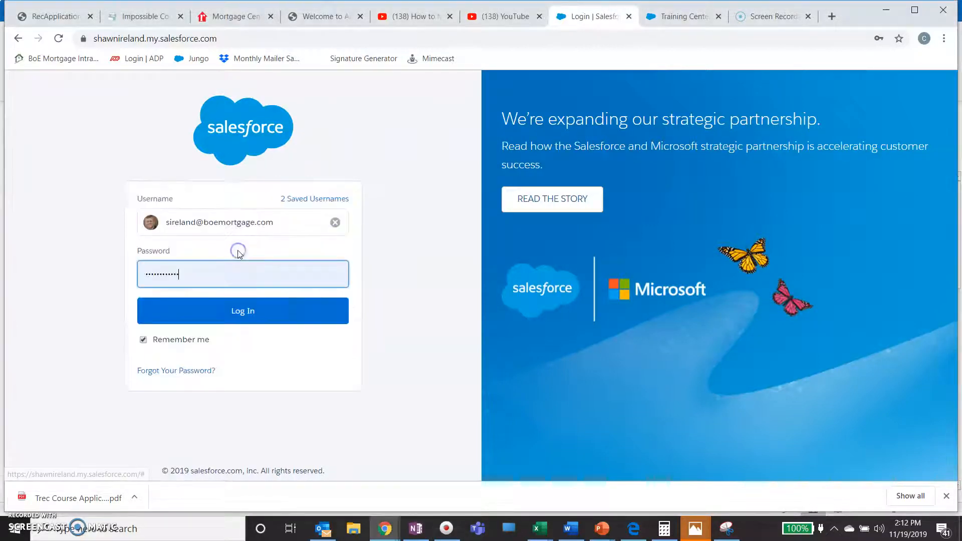
Log in, switch to Salesforce Classic, and scroll the home page down to Custom Links.
click(256, 310)
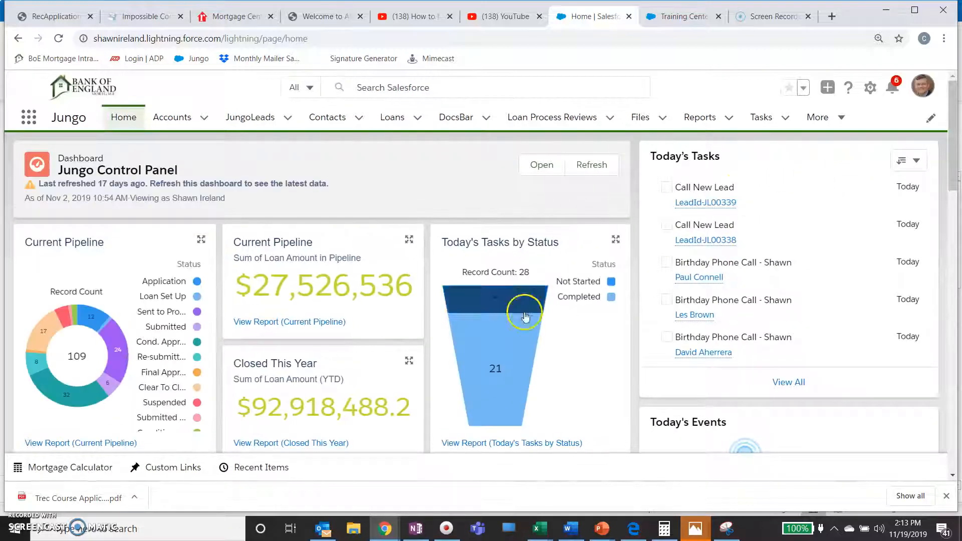
mouse_move(684, 277)
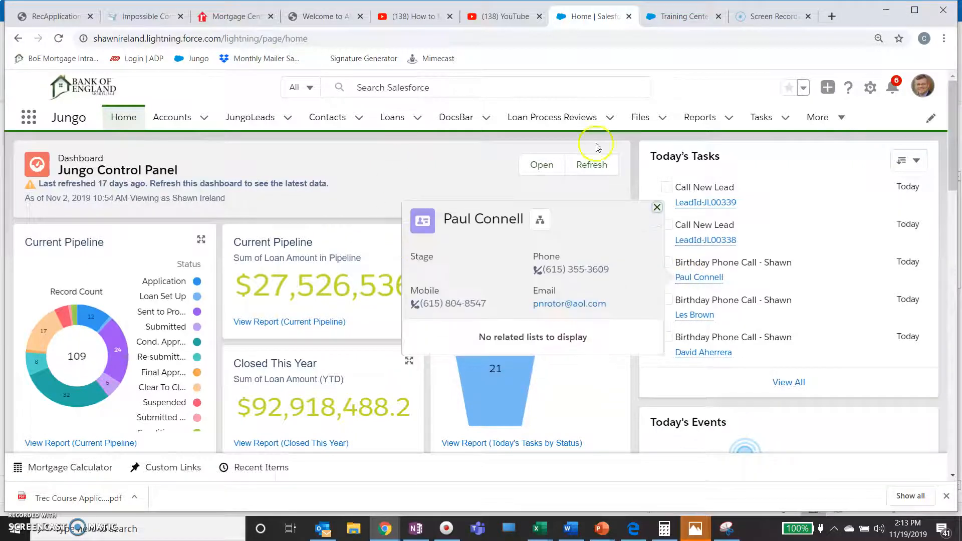
click(920, 86)
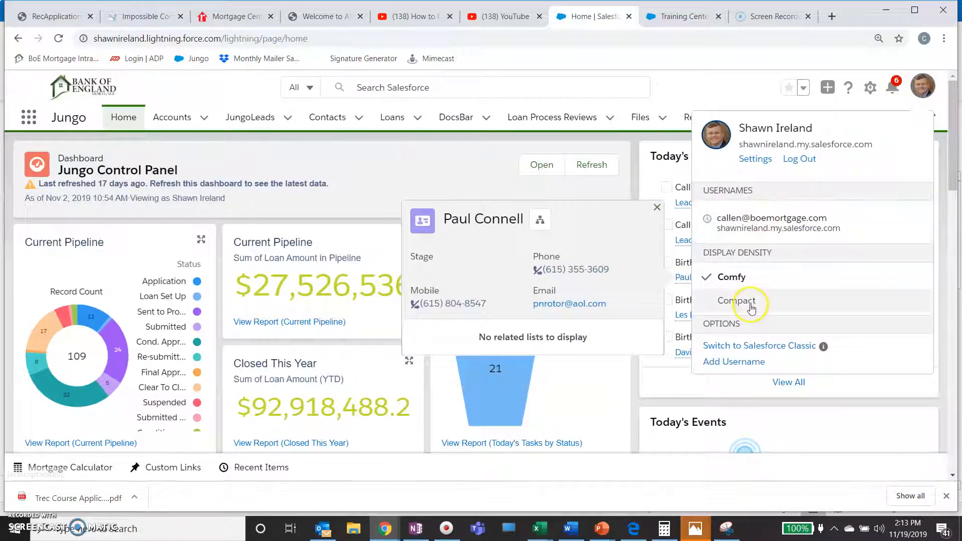
click(753, 346)
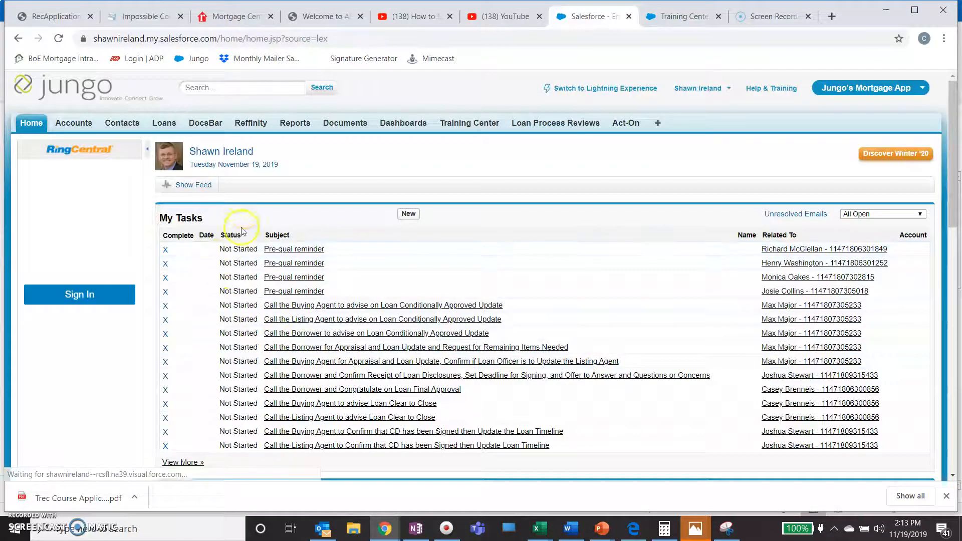
scroll(135, 251, down, 9)
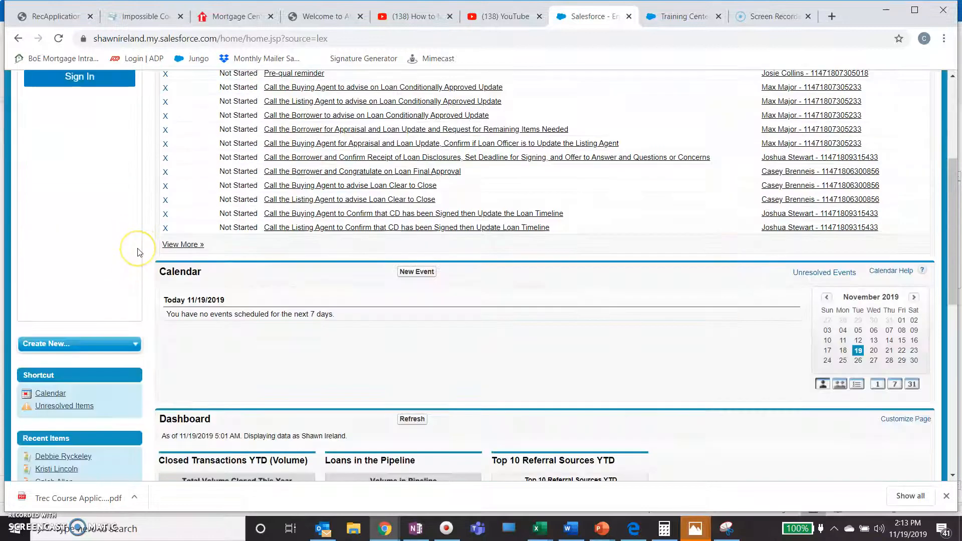
scroll(139, 251, down, 2)
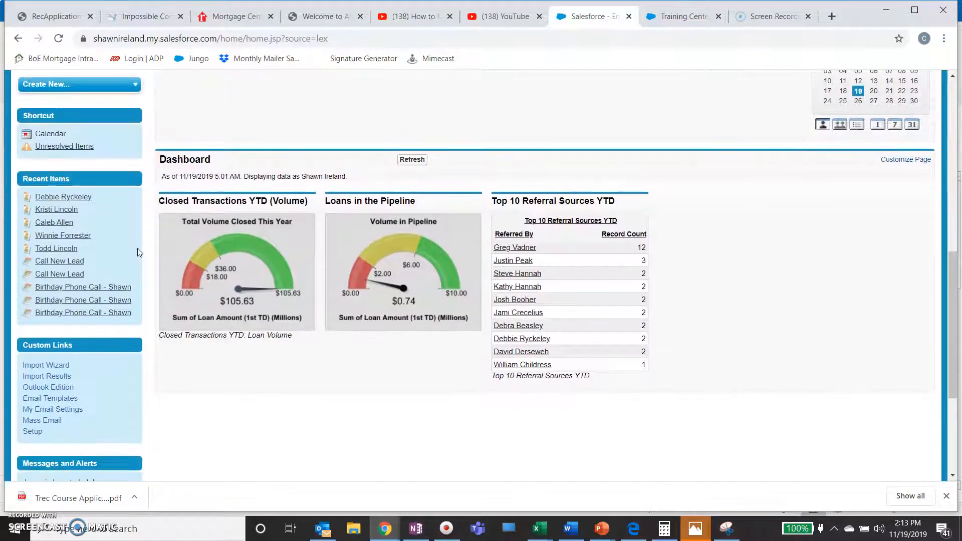
scroll(139, 252, down, 1)
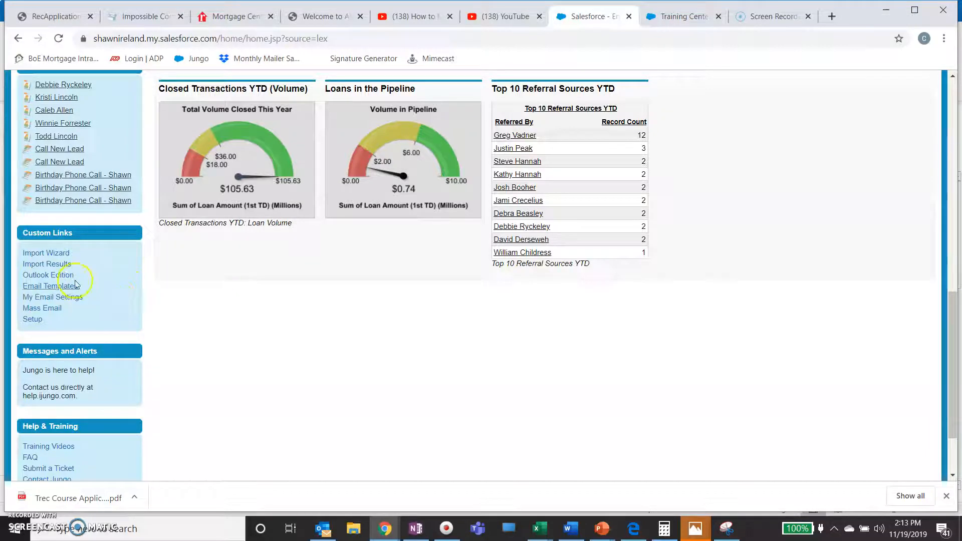
Open Email Templates, dismiss the reminders popup, and list the Holiday Series folder.
click(59, 287)
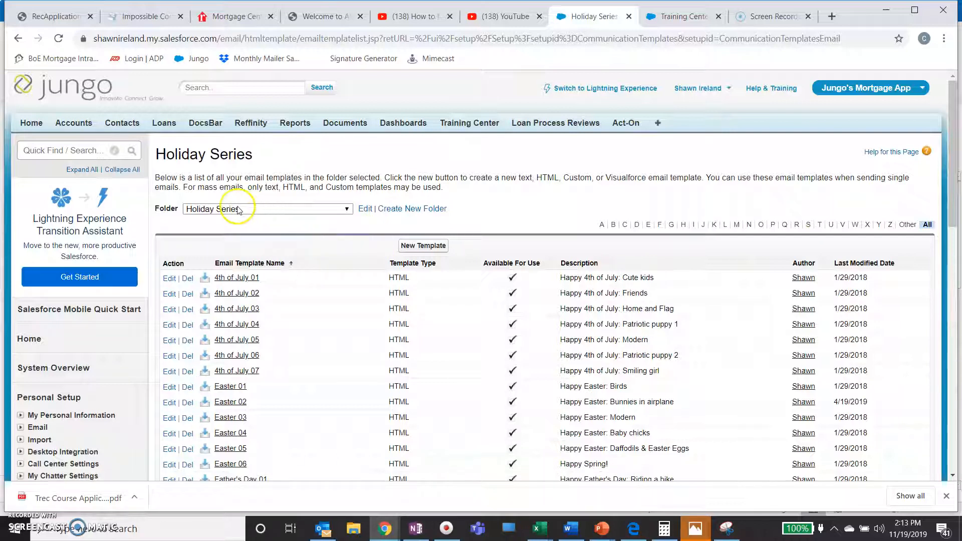
click(347, 209)
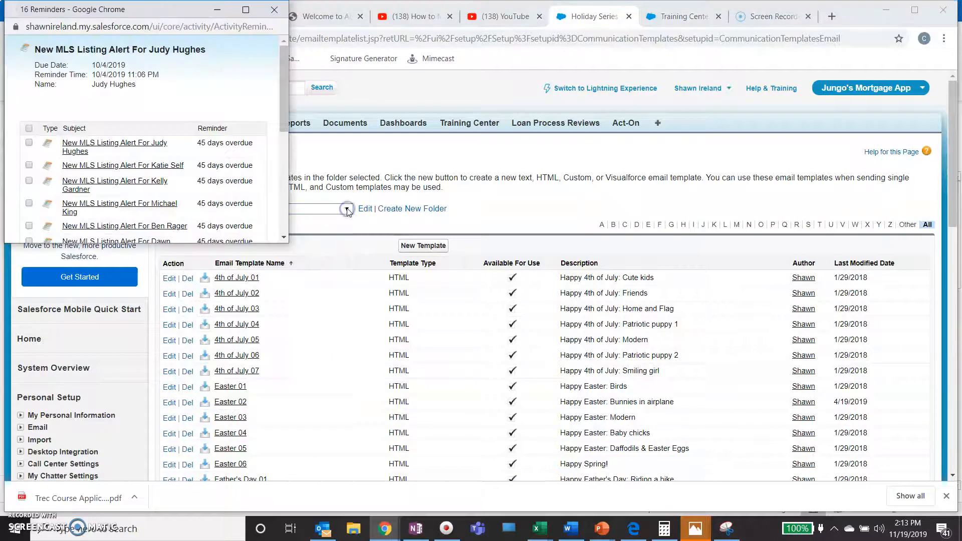
click(274, 10)
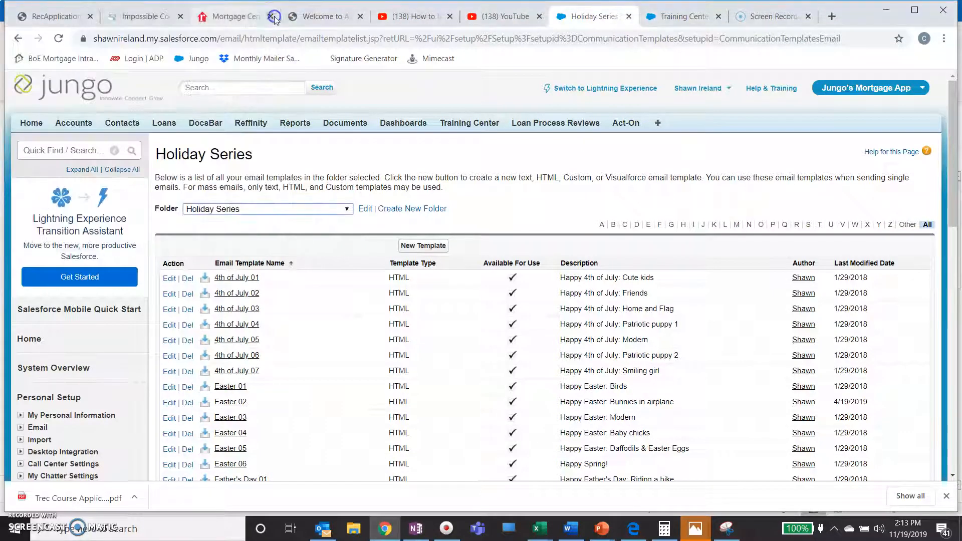
click(350, 209)
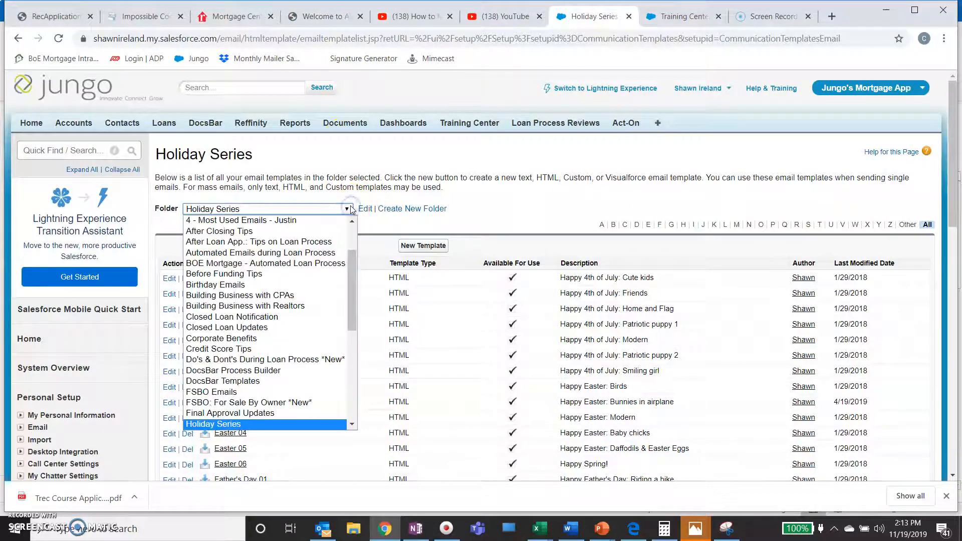
click(229, 424)
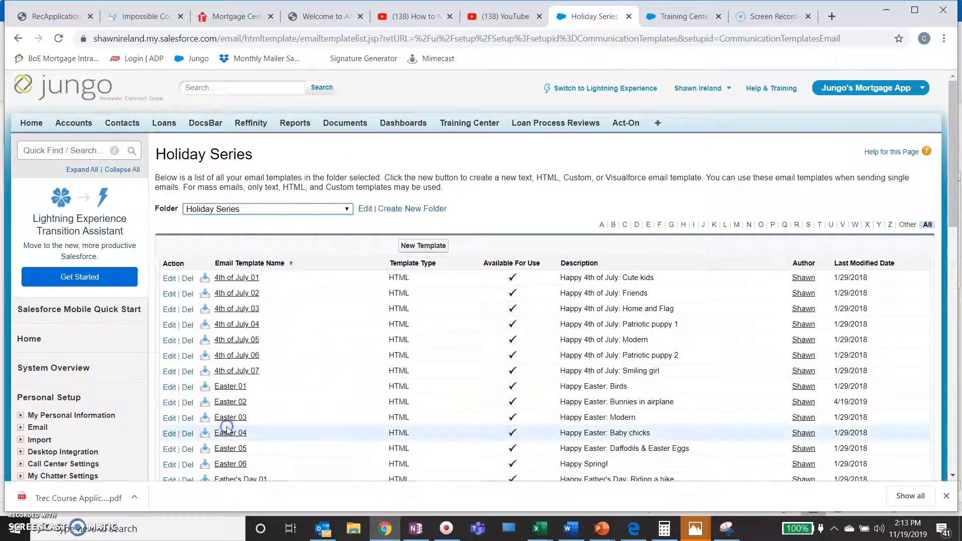
scroll(360, 326, down, 15)
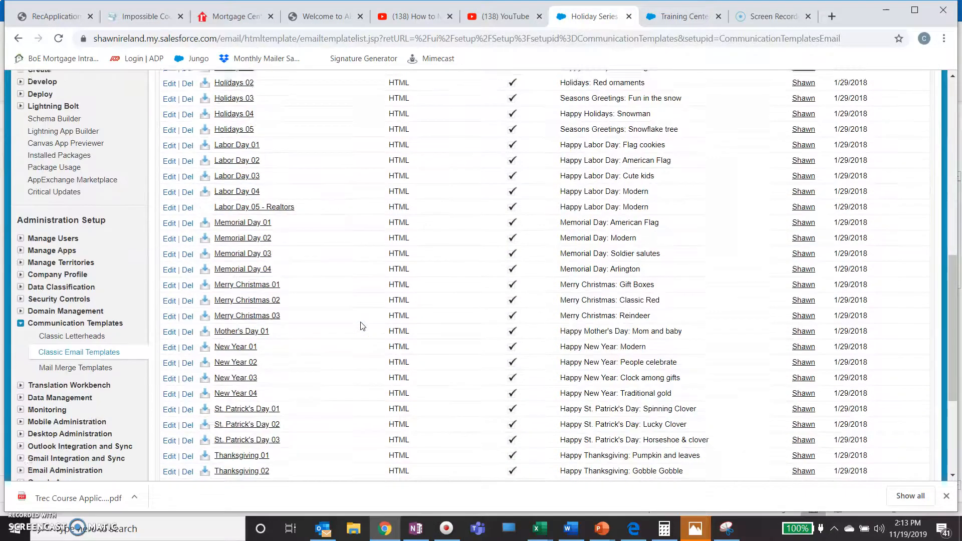
scroll(362, 326, down, 2)
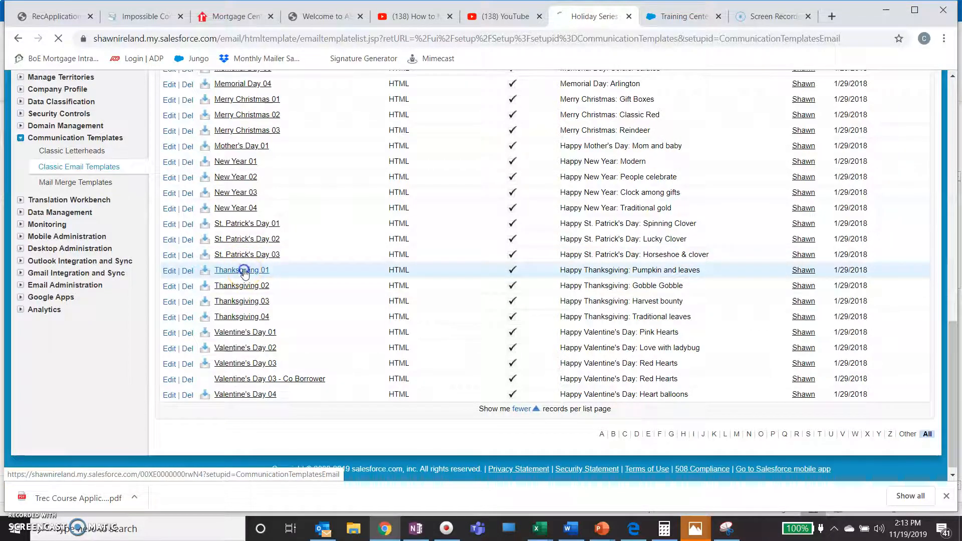
Preview the Thanksgiving 01 template, then return to the Holiday Series list.
click(243, 270)
scroll(440, 300, down, 10)
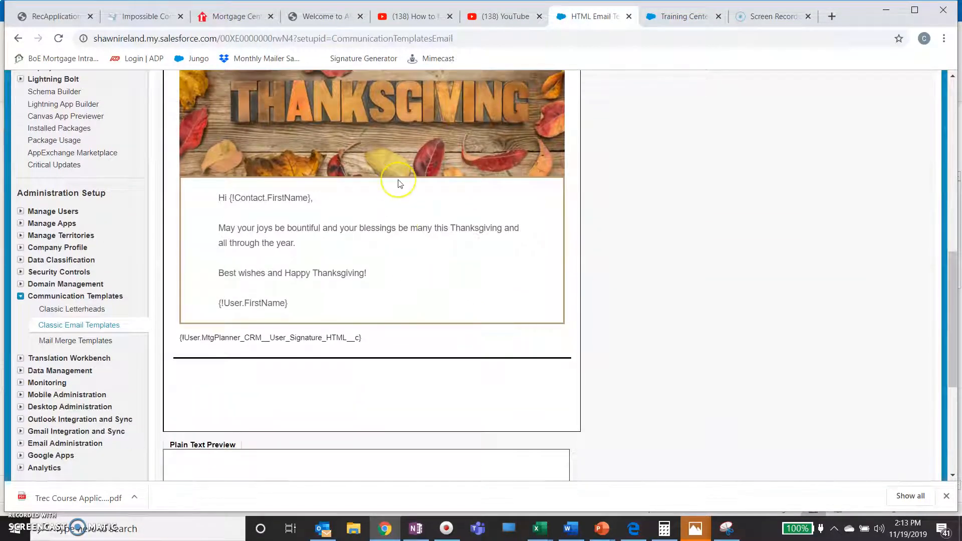
scroll(398, 183, up, 3)
click(18, 38)
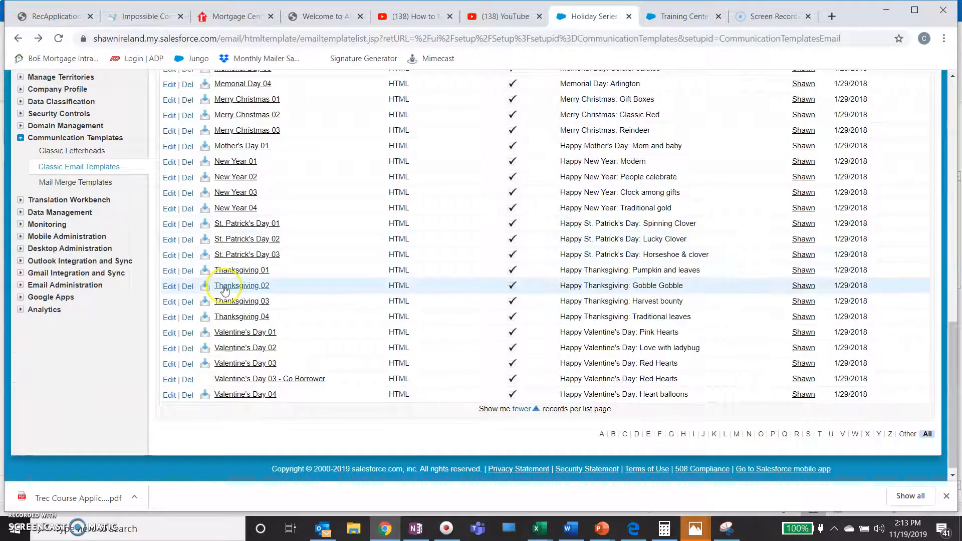
Open Thanksgiving 02 and review its subject line and animated turkey HTML preview.
click(224, 285)
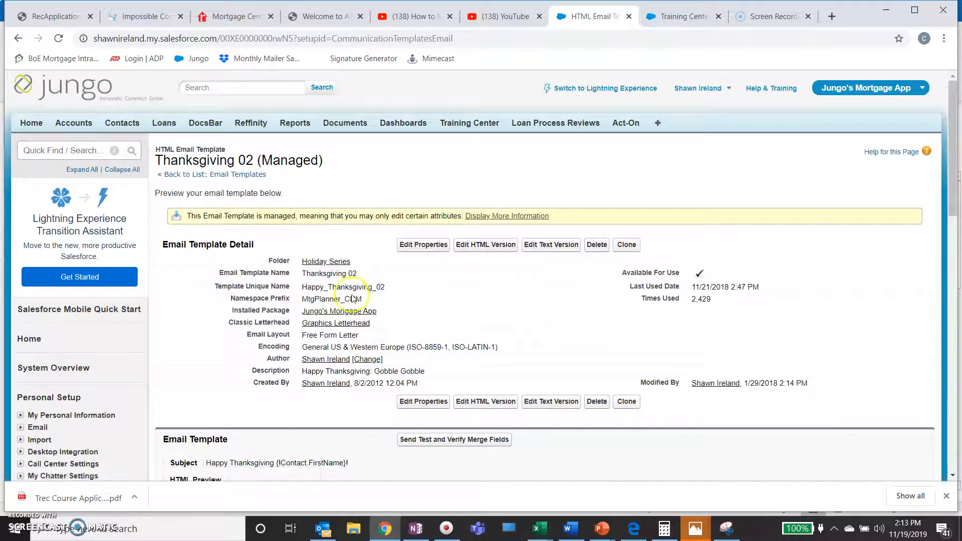
scroll(353, 299, down, 8)
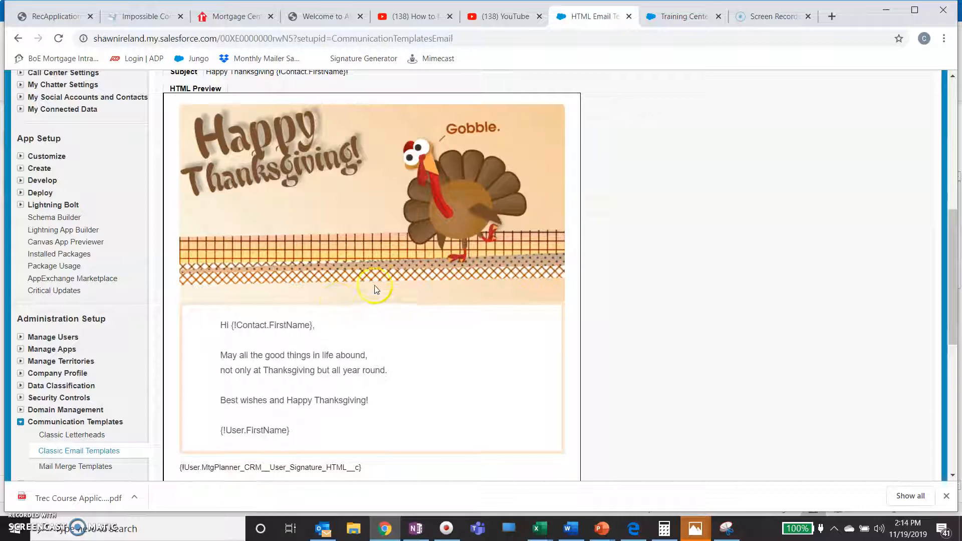
scroll(629, 270, up, 4)
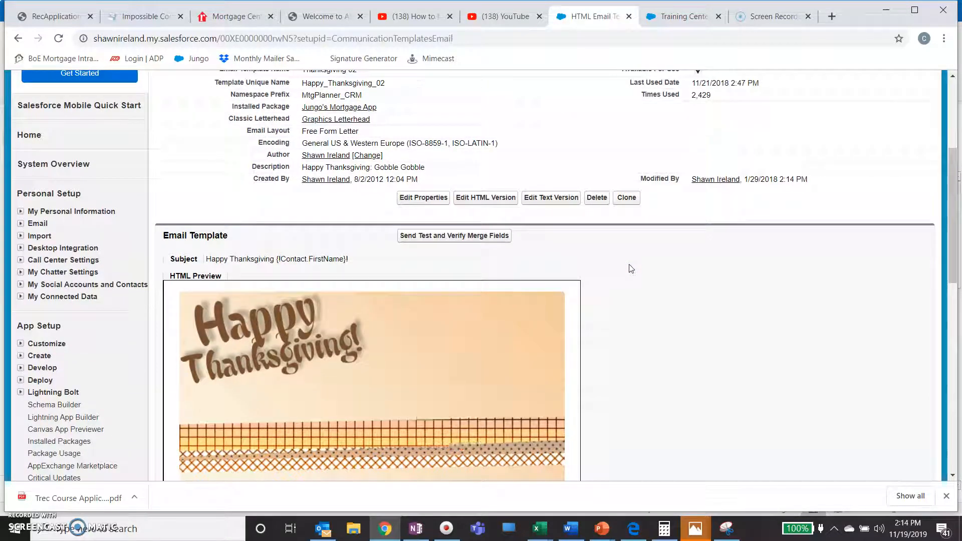
click(620, 272)
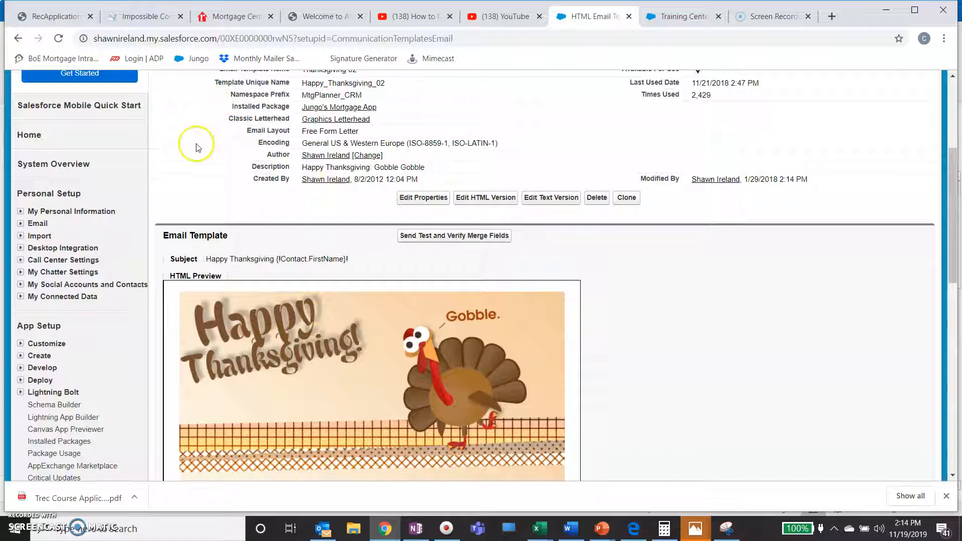
scroll(195, 146, up, 1)
scroll(196, 165, up, 2)
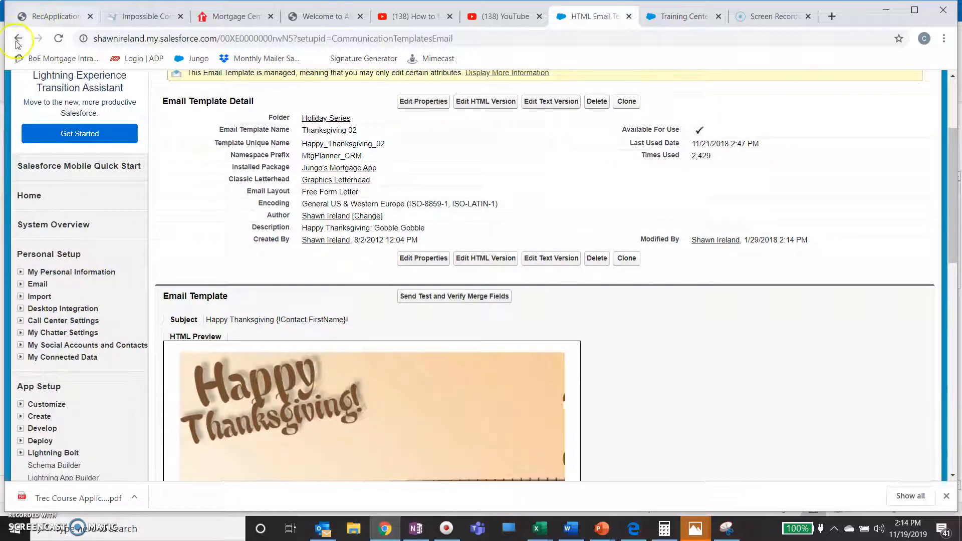
Open the template's merge-field preview and choose the contact as the recipient record.
click(461, 301)
click(84, 96)
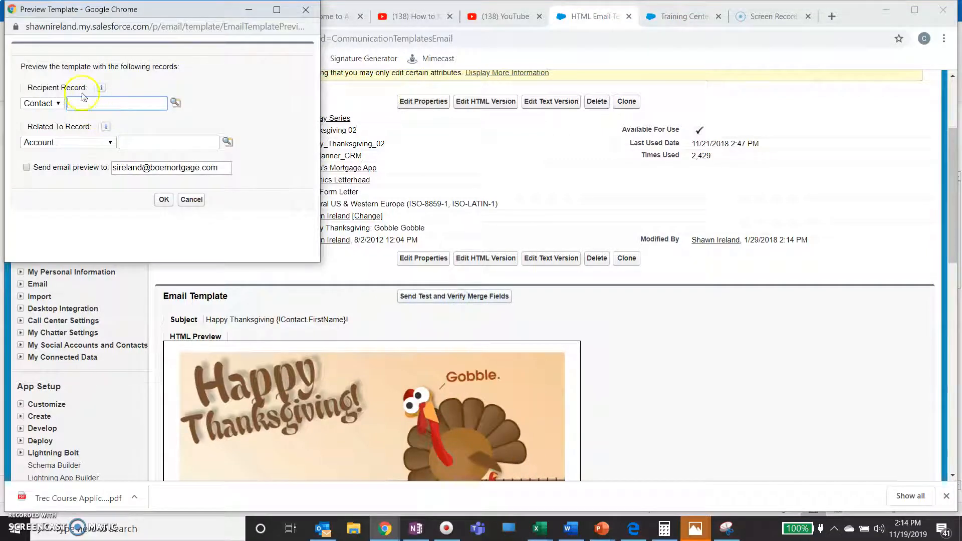
click(143, 106)
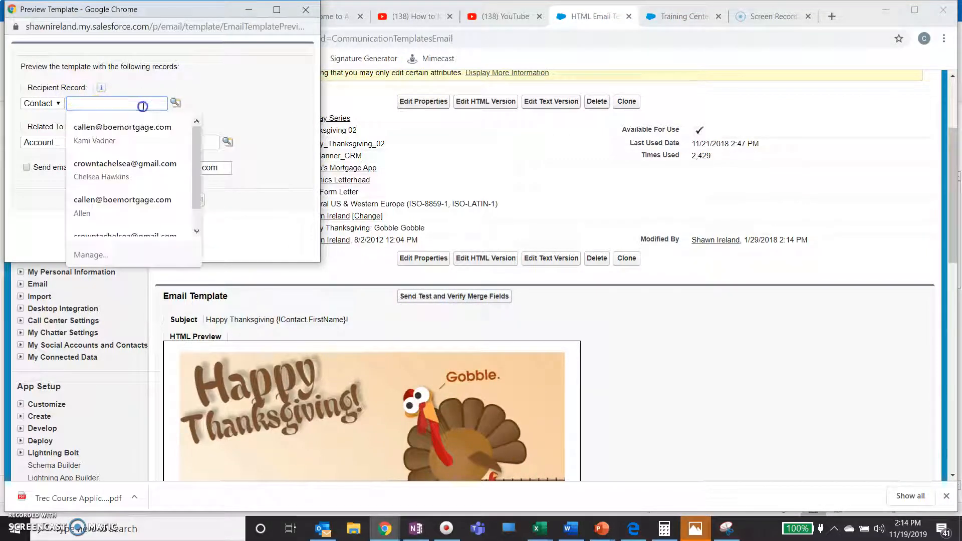
click(135, 123)
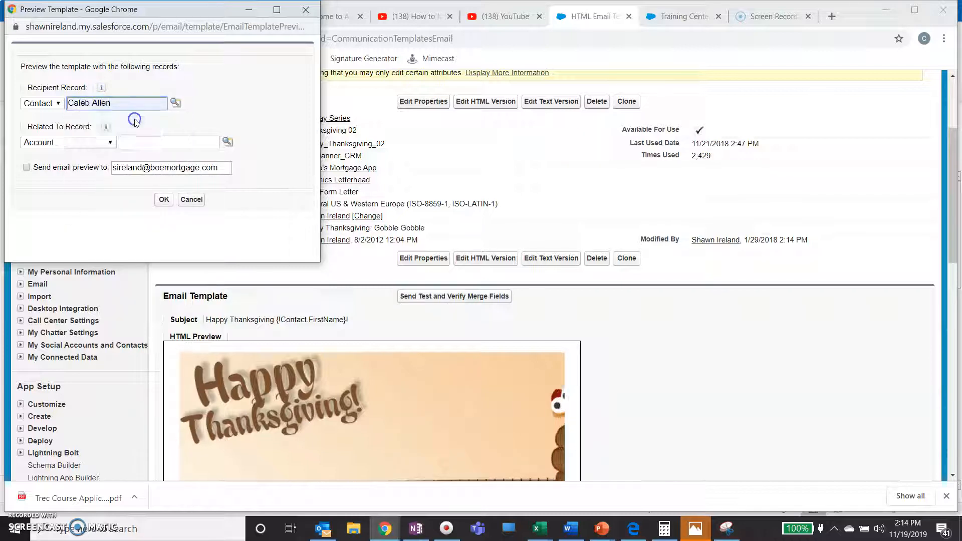
Relate the preview to the contact's Loan record and e-mail the preview to the contact's address.
click(112, 144)
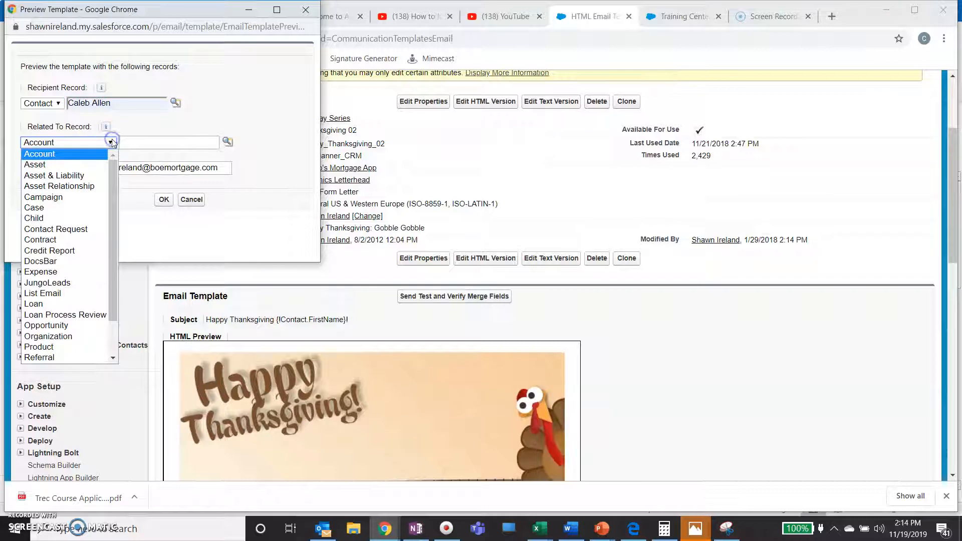
click(45, 303)
click(161, 140)
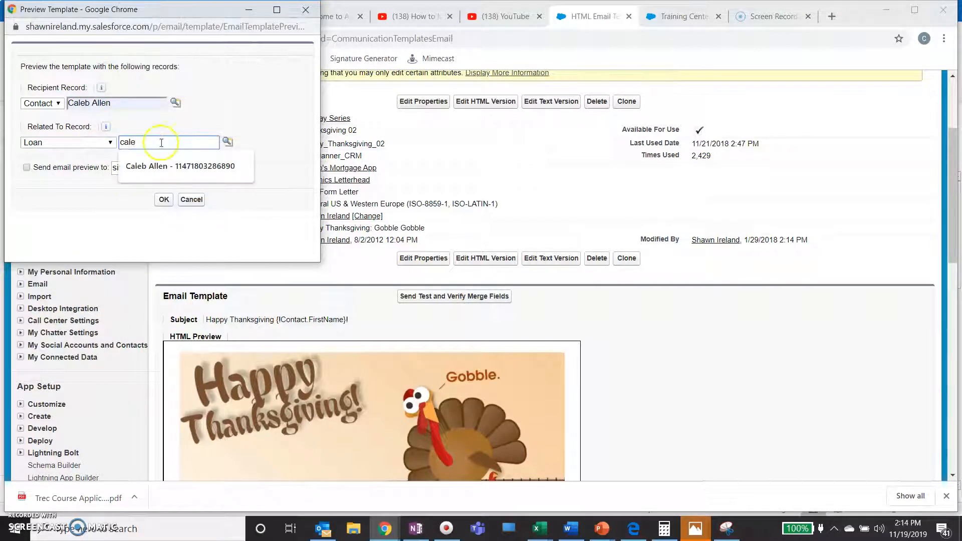
click(161, 165)
click(26, 168)
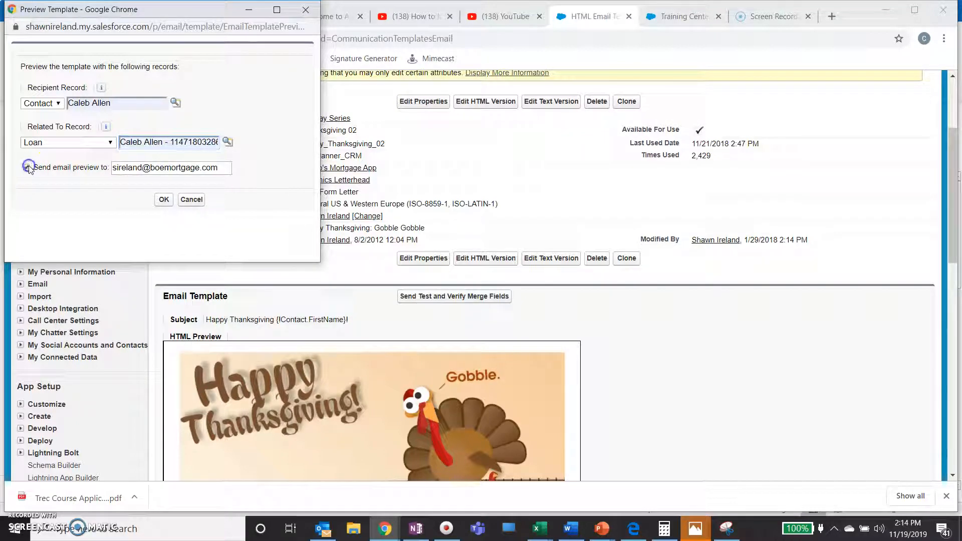
drag(217, 165, 97, 164)
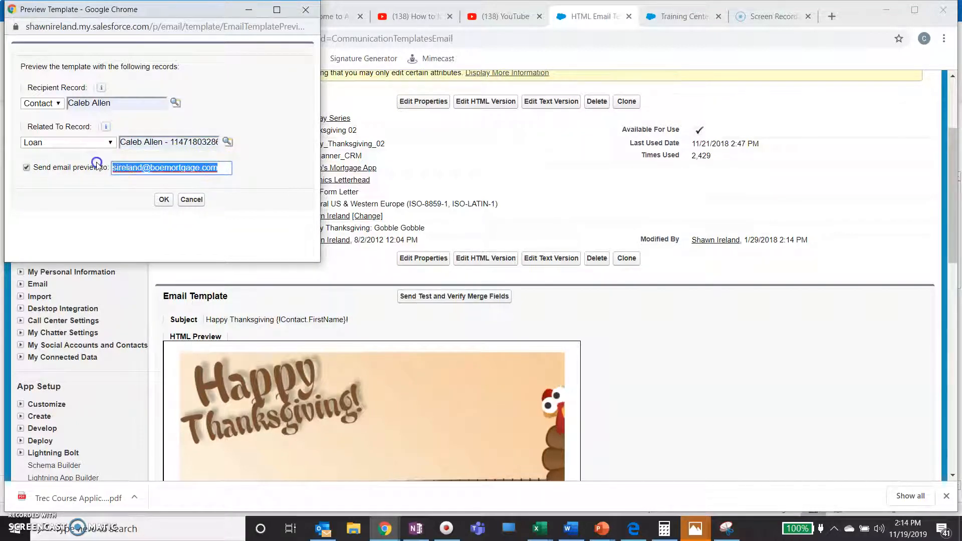
text(cale)
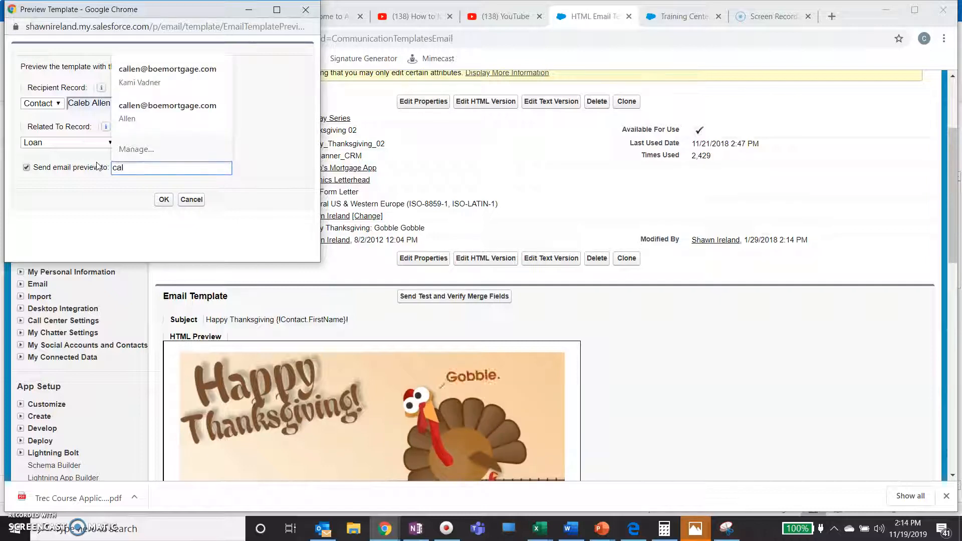
click(159, 86)
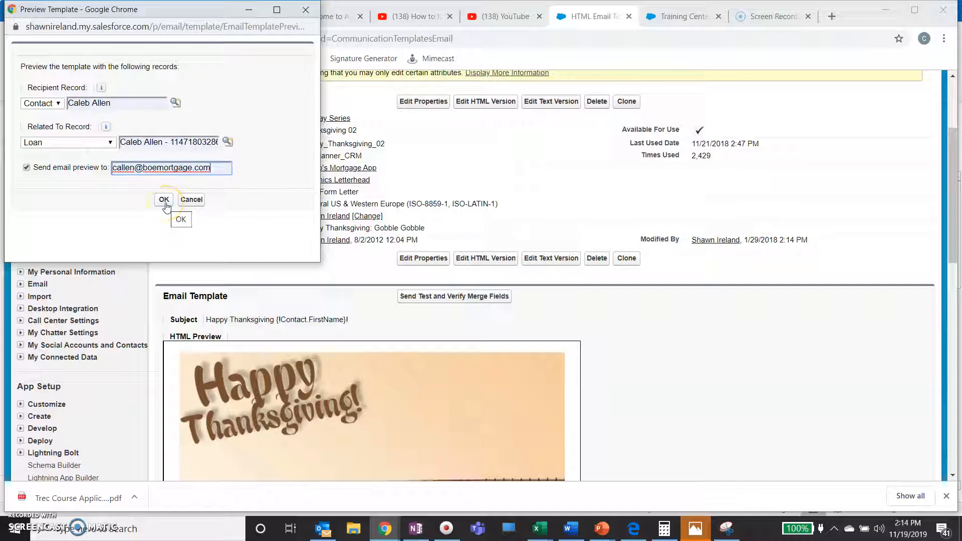
Apply the preview, check the contact's first name in subject and greeting, then go back.
click(166, 204)
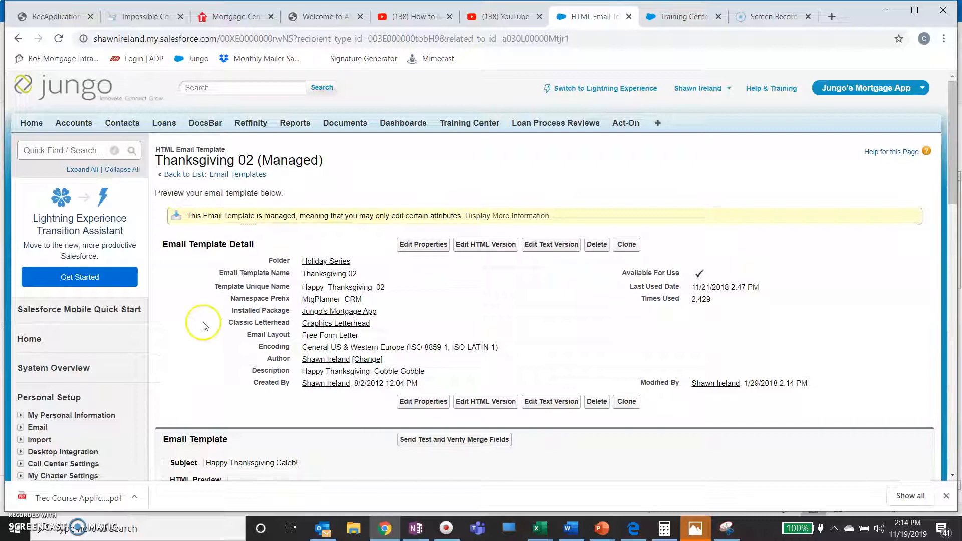
scroll(203, 321, down, 4)
scroll(203, 322, down, 8)
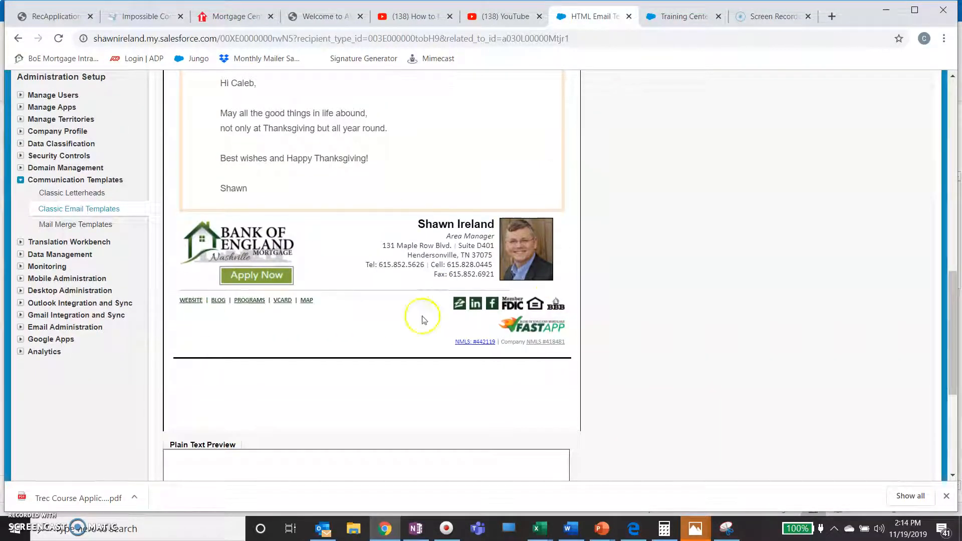
scroll(457, 312, up, 4)
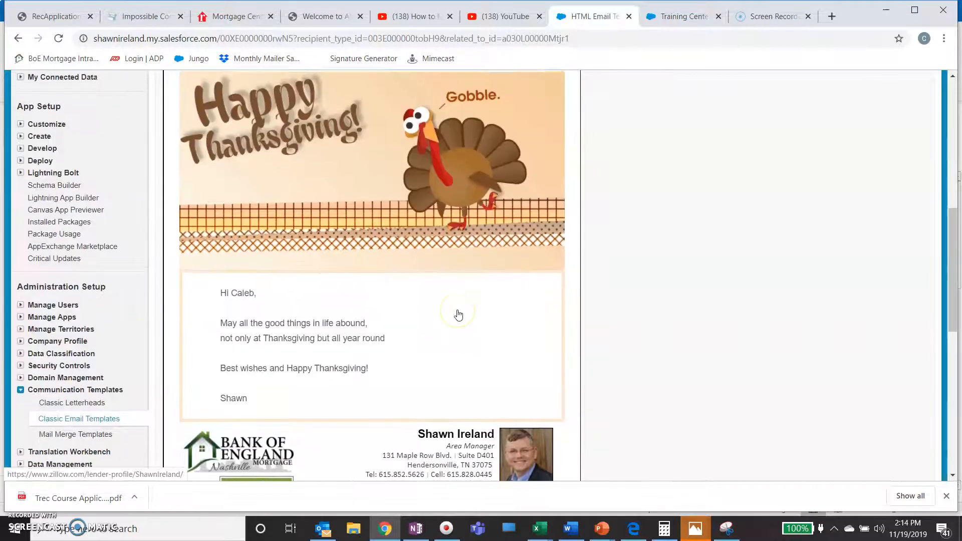
scroll(458, 315, up, 2)
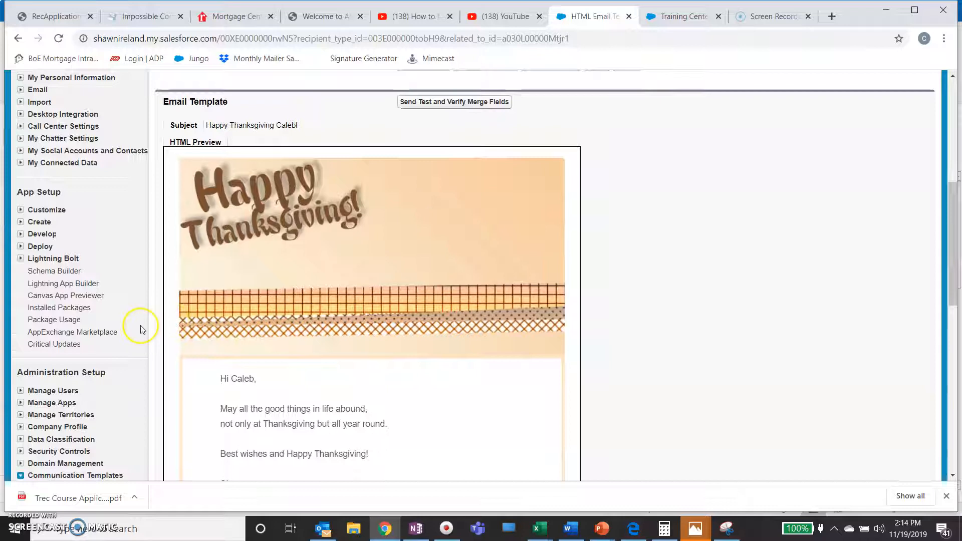
scroll(118, 241, up, 4)
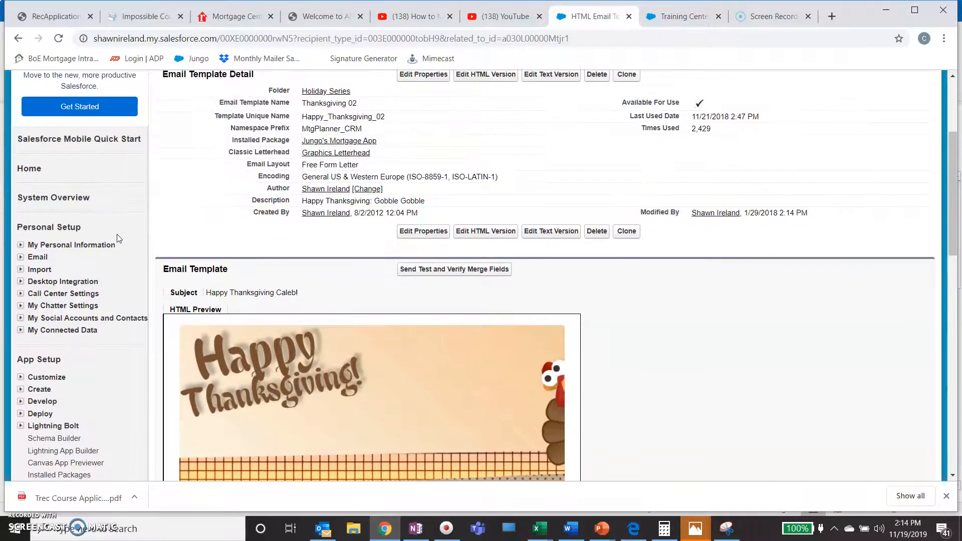
scroll(117, 234, up, 4)
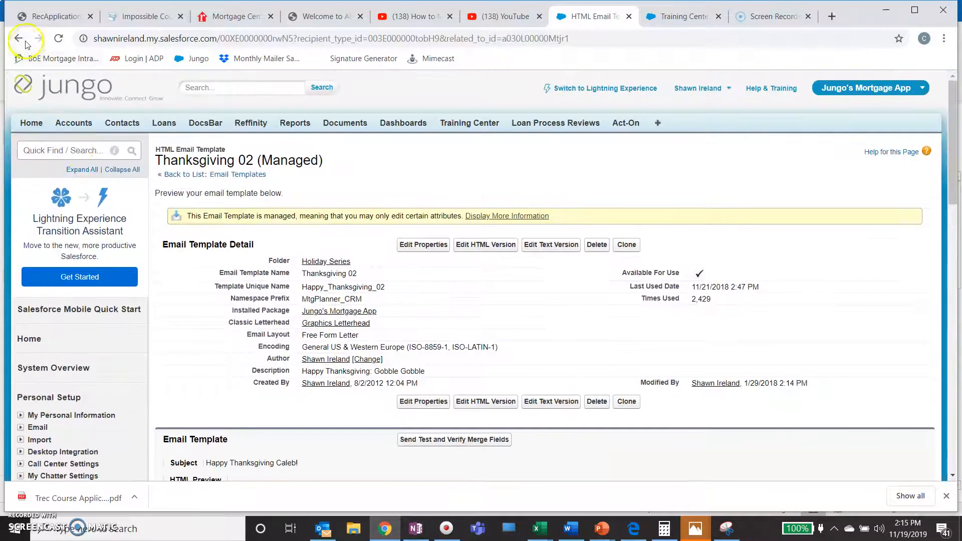
click(17, 39)
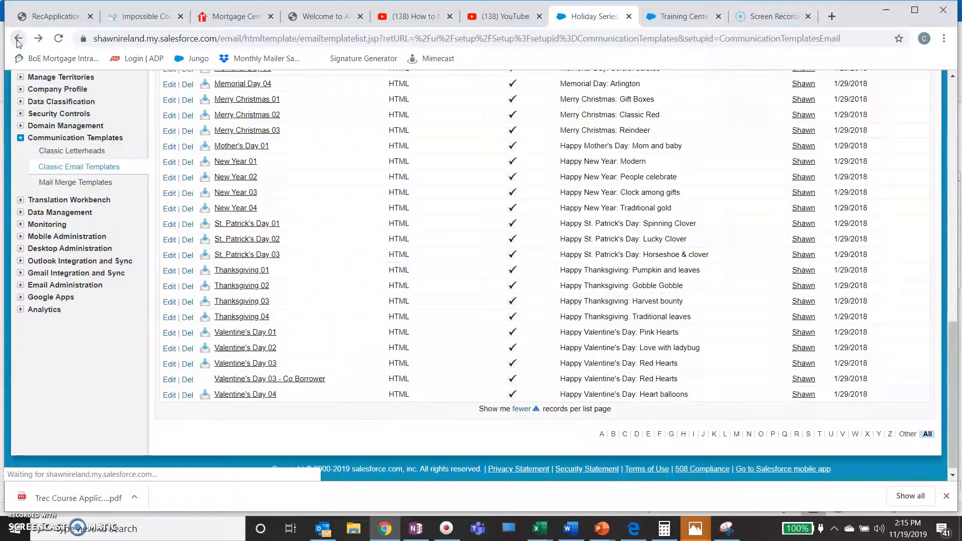
Return to the Home page and launch Mass Email from Custom Links.
click(18, 39)
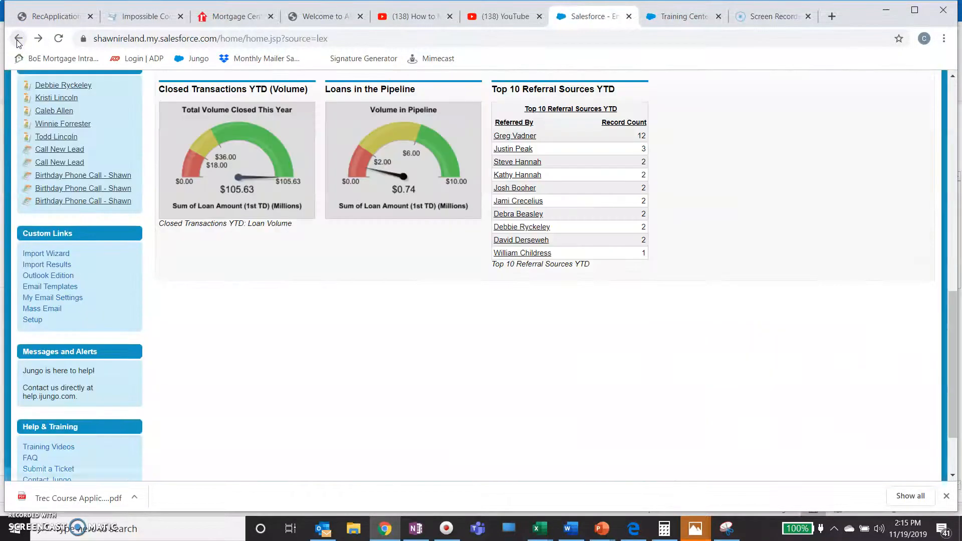
scroll(269, 359, up, 4)
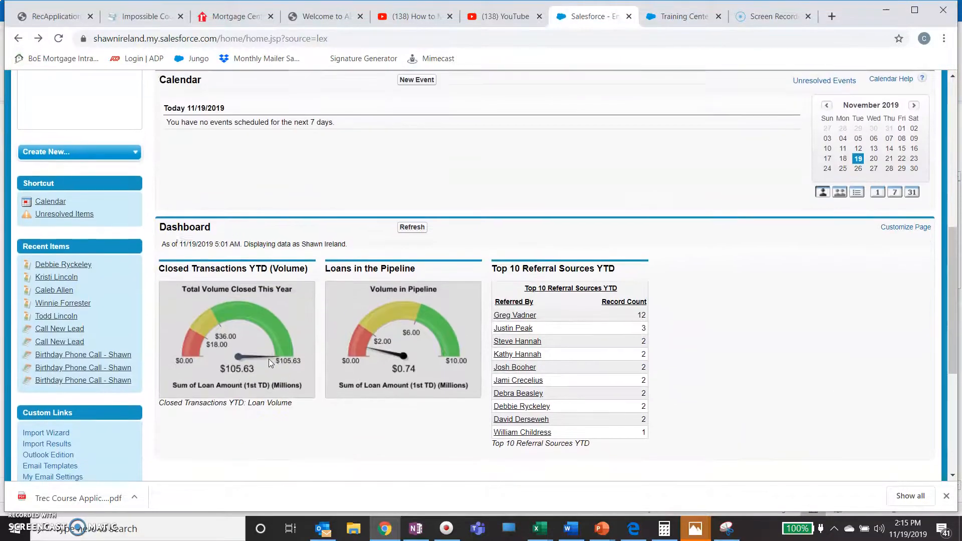
scroll(269, 364, up, 3)
scroll(270, 361, down, 5)
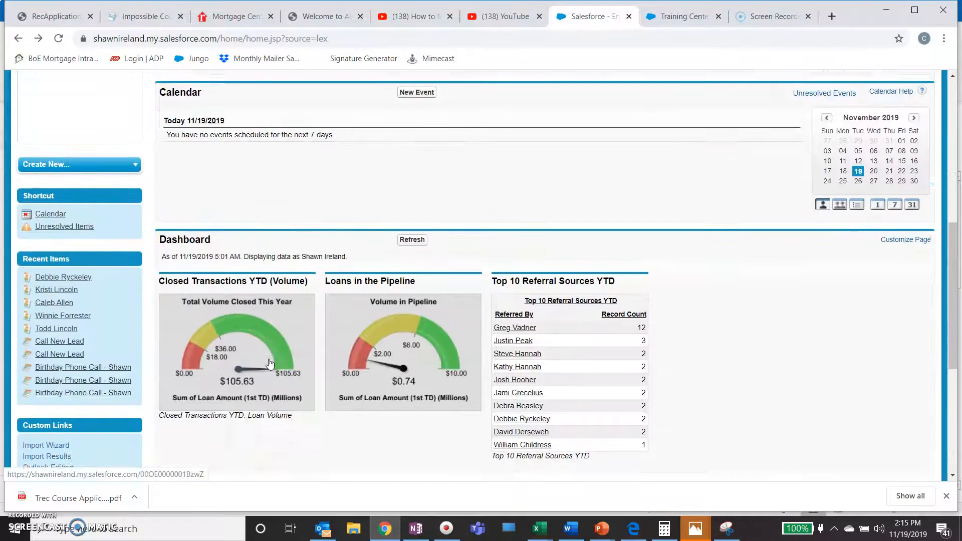
click(46, 384)
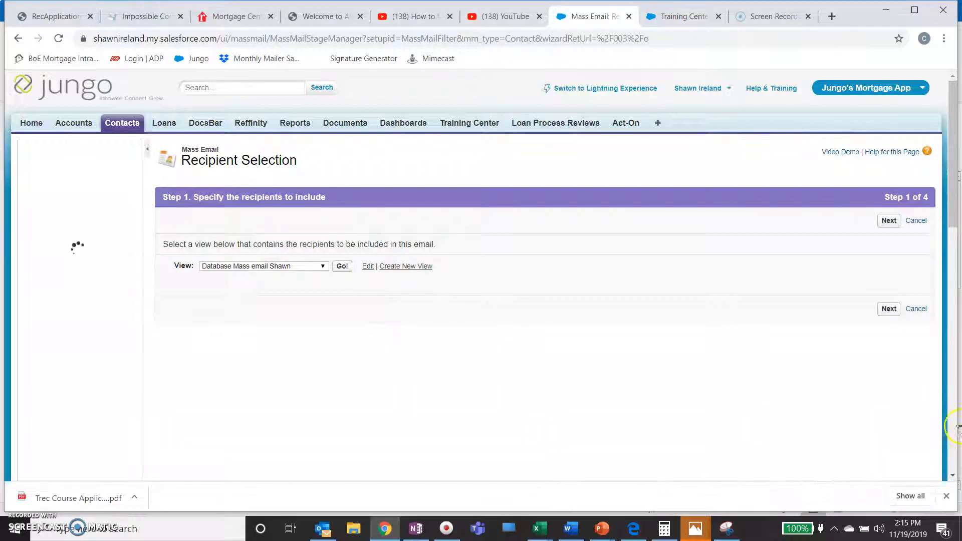
Edit the database contact view with Name, Email, Account Name columns, visible to all users, and save it.
click(324, 266)
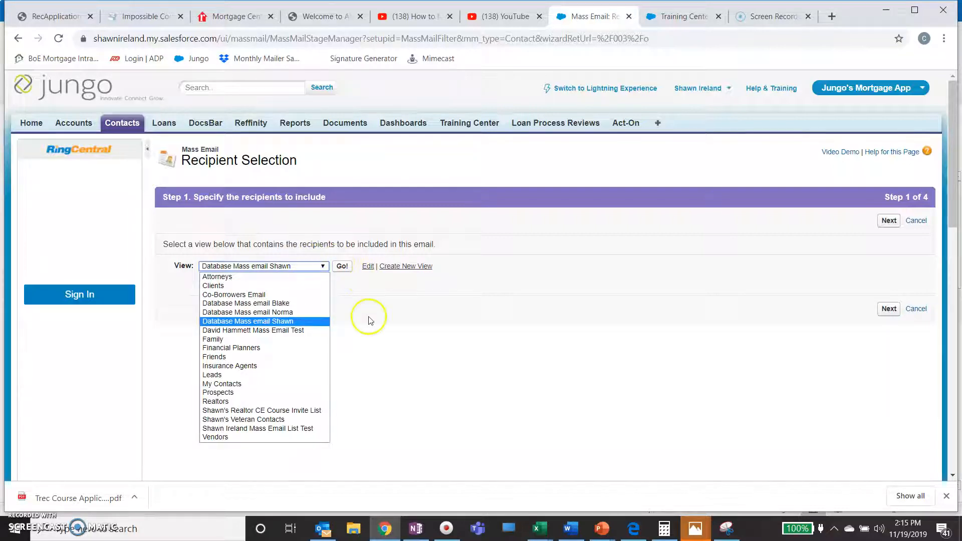
click(369, 319)
click(369, 267)
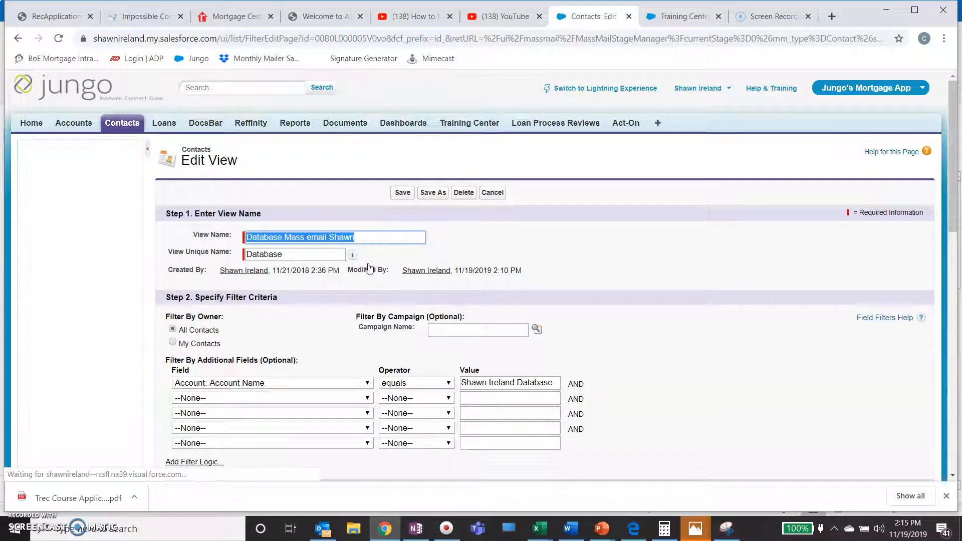
click(375, 237)
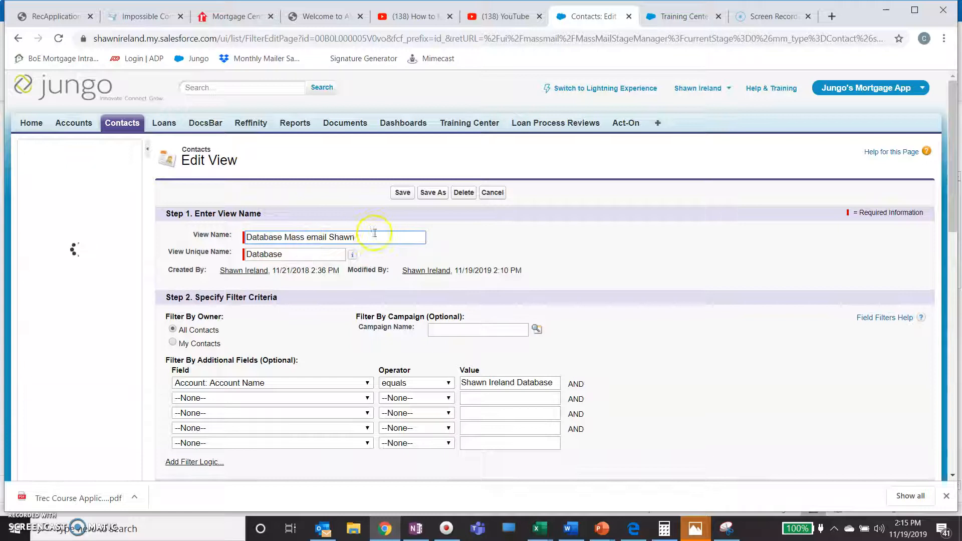
scroll(387, 239, down, 2)
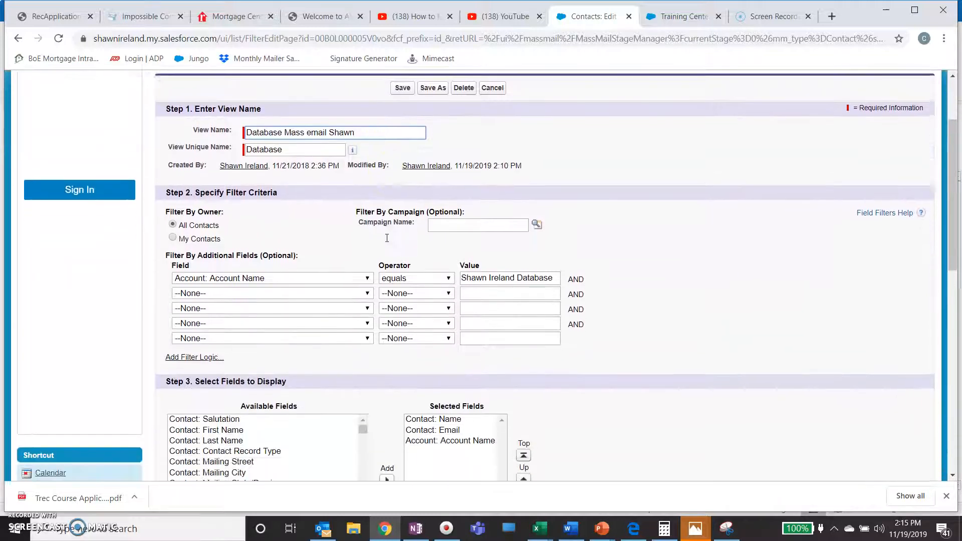
scroll(386, 238, down, 2)
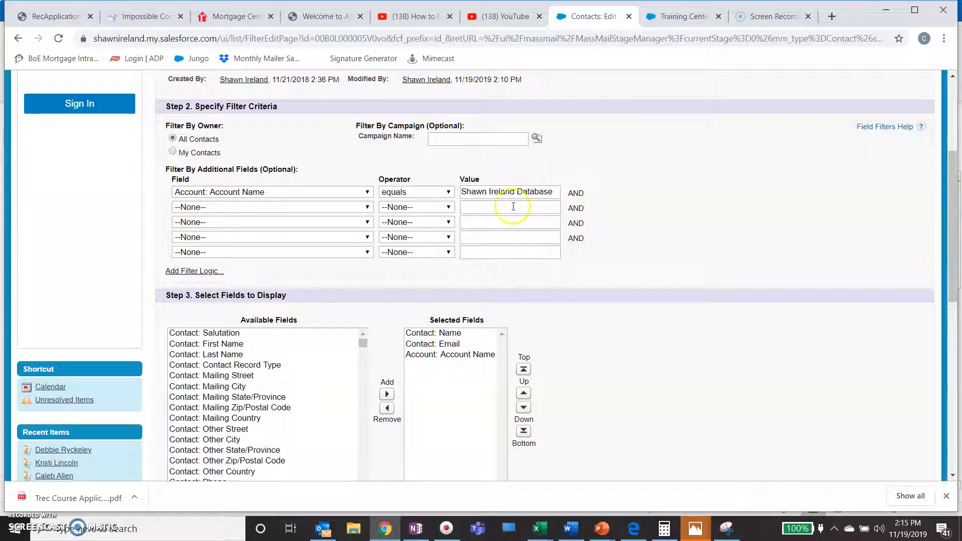
scroll(619, 354, down, 2)
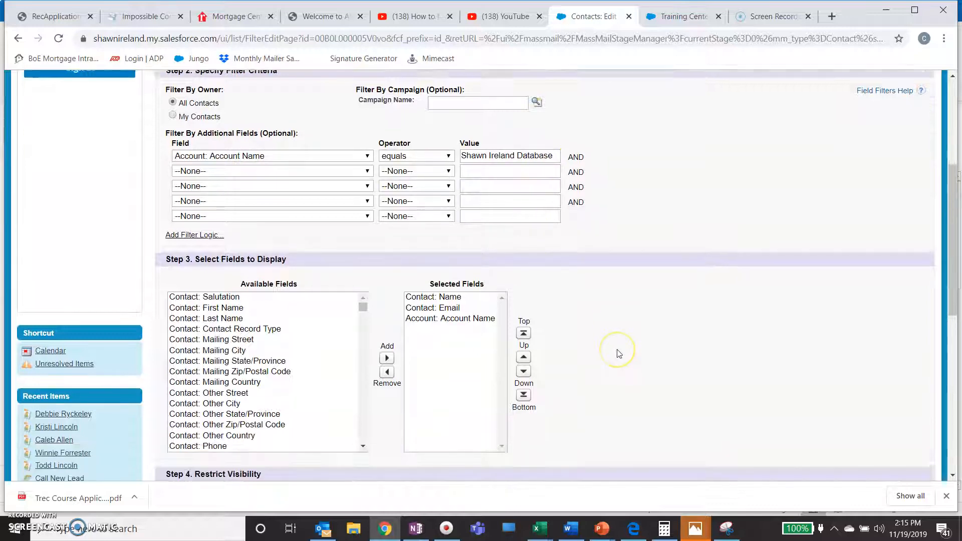
scroll(619, 353, down, 2)
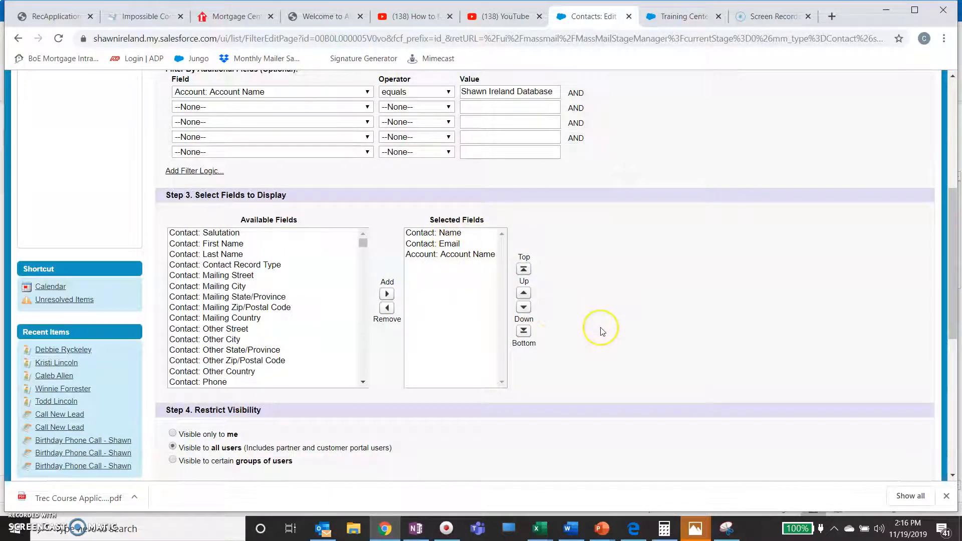
scroll(602, 331, down, 2)
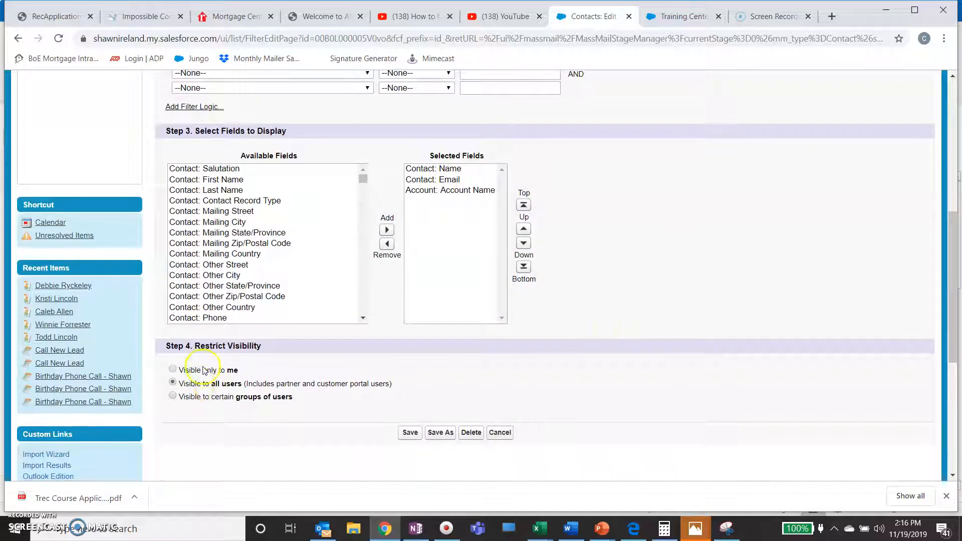
click(410, 434)
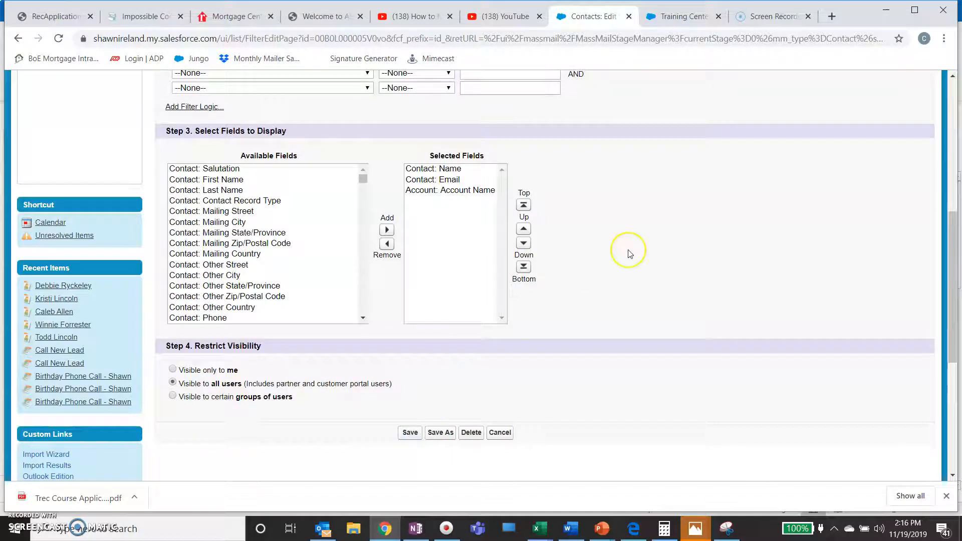
scroll(630, 254, down, 9)
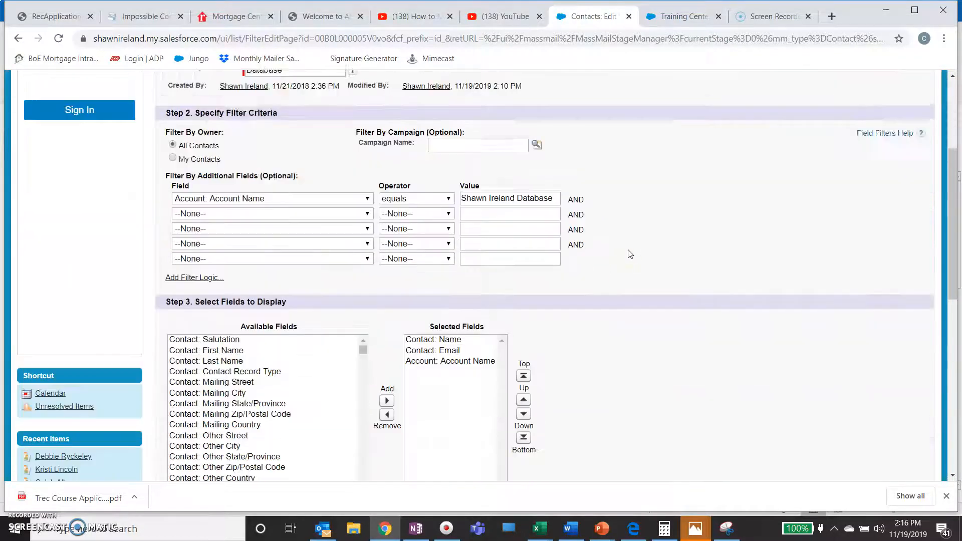
click(409, 294)
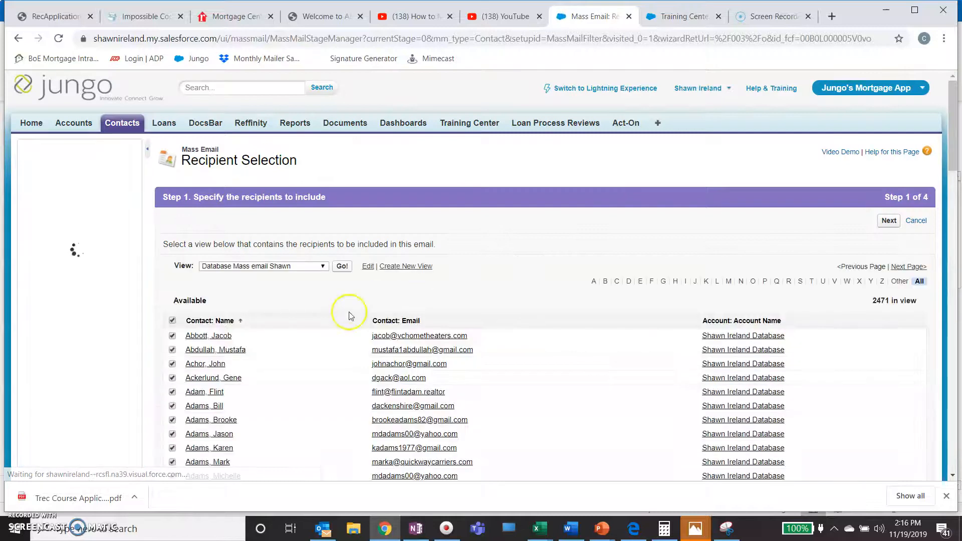
scroll(332, 319, down, 1)
scroll(333, 321, down, 5)
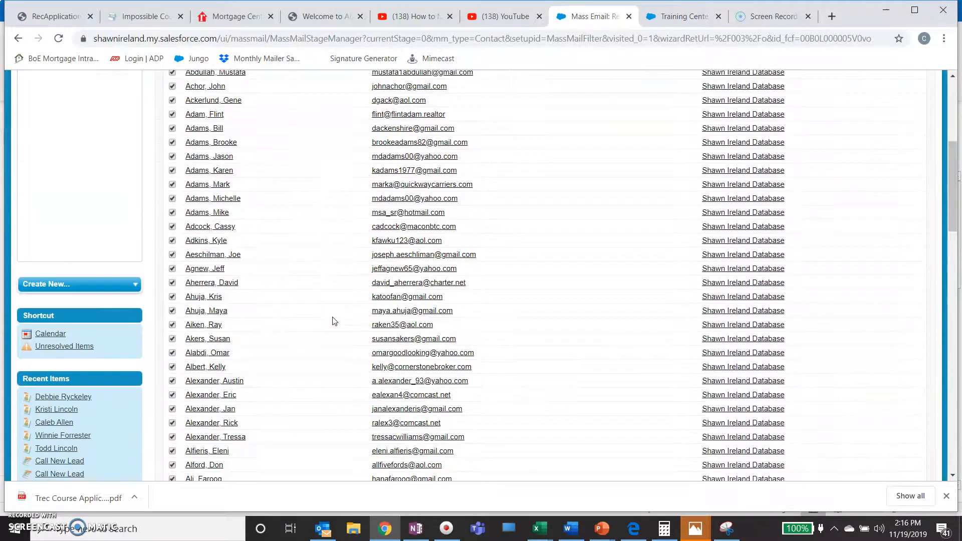
scroll(333, 320, up, 6)
click(885, 300)
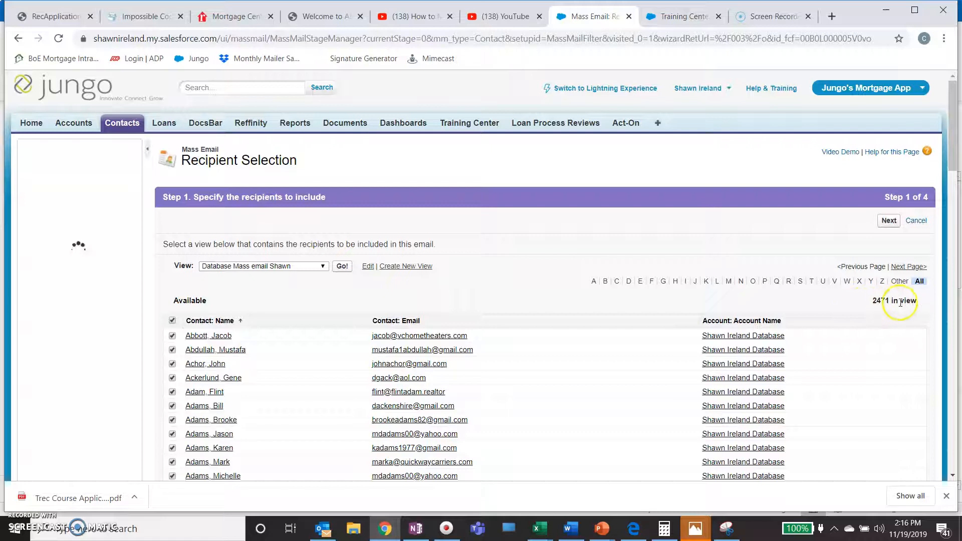
Select the Thanksgiving 02 template from Holiday Series and continue to review and confirm.
click(889, 221)
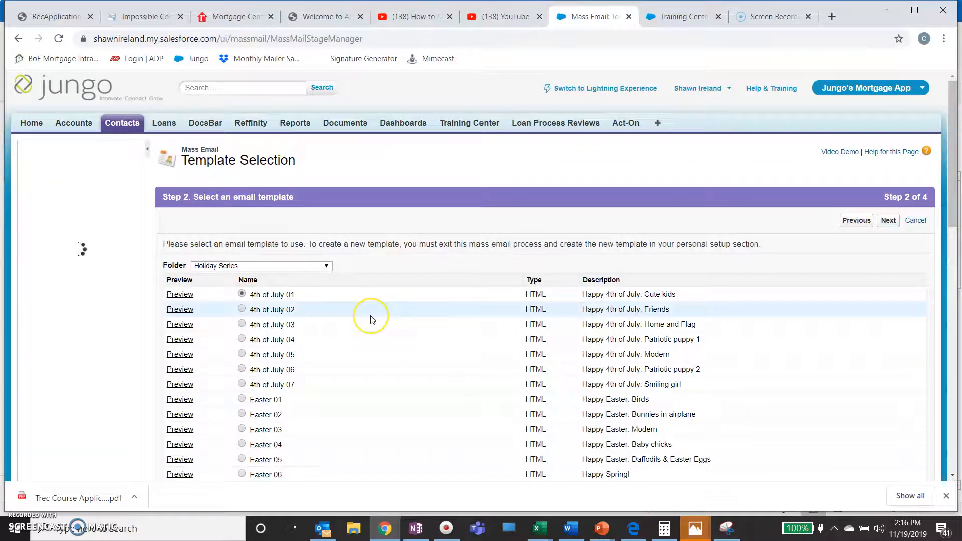
scroll(370, 315, down, 9)
scroll(370, 320, down, 5)
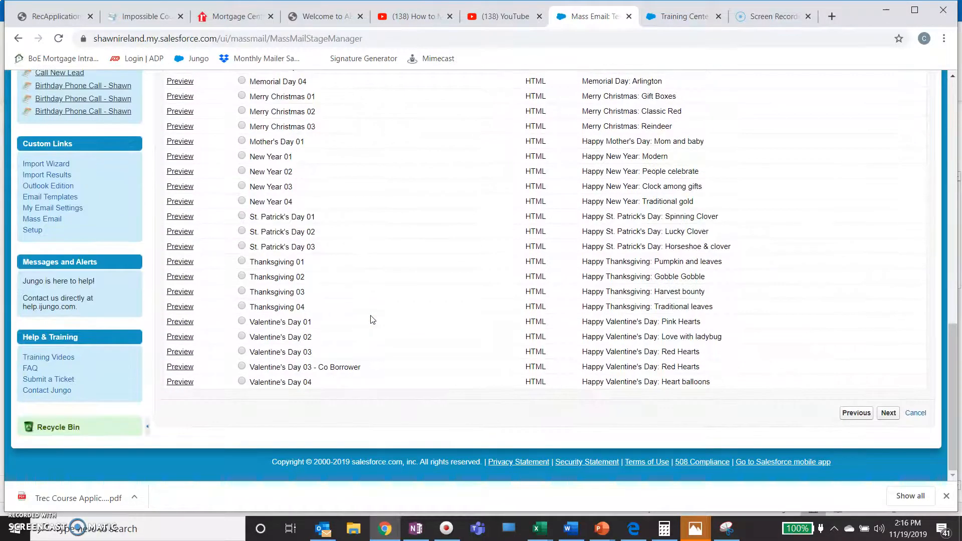
click(249, 280)
click(245, 279)
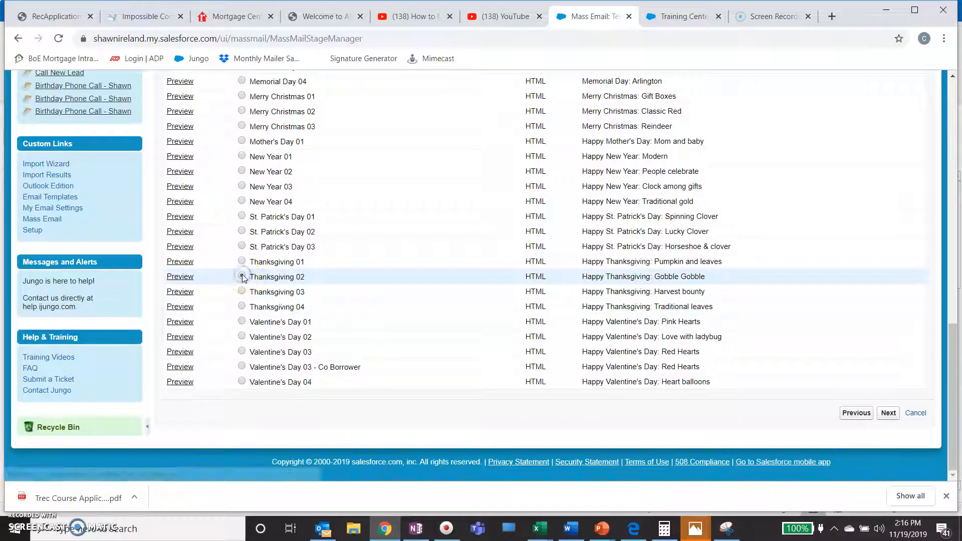
click(889, 414)
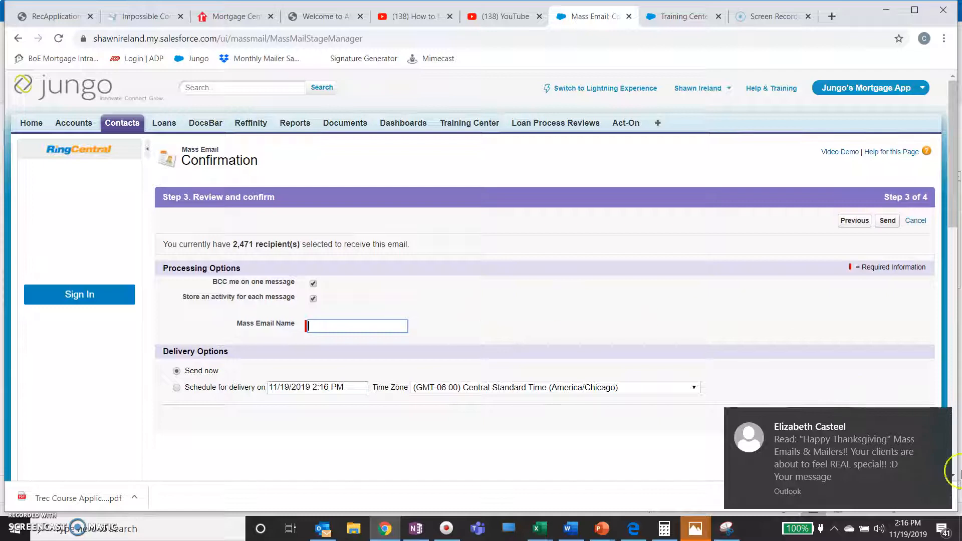
Name the mass email 'Happy Thanksgiving from' plus the sender's name and choose scheduled delivery.
drag(765, 465, 953, 366)
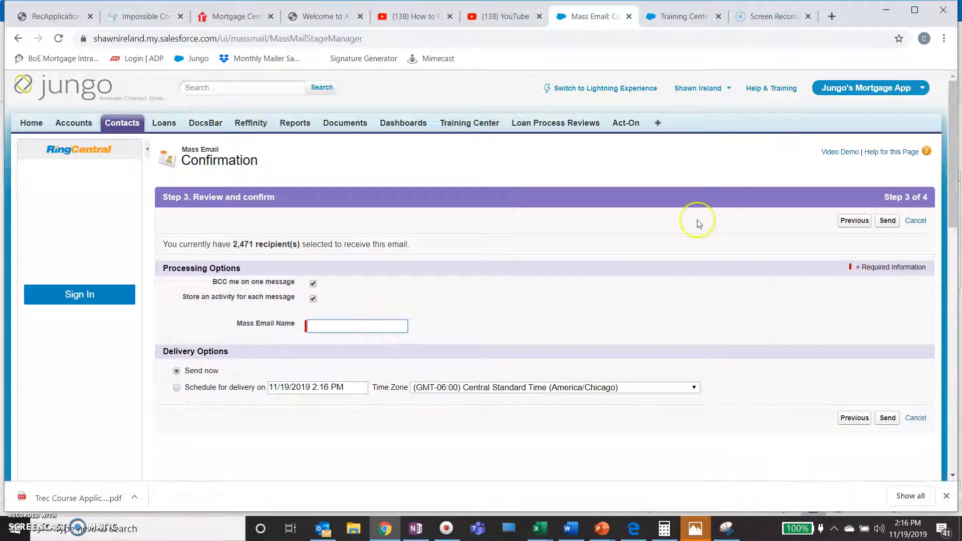
text(Happy )
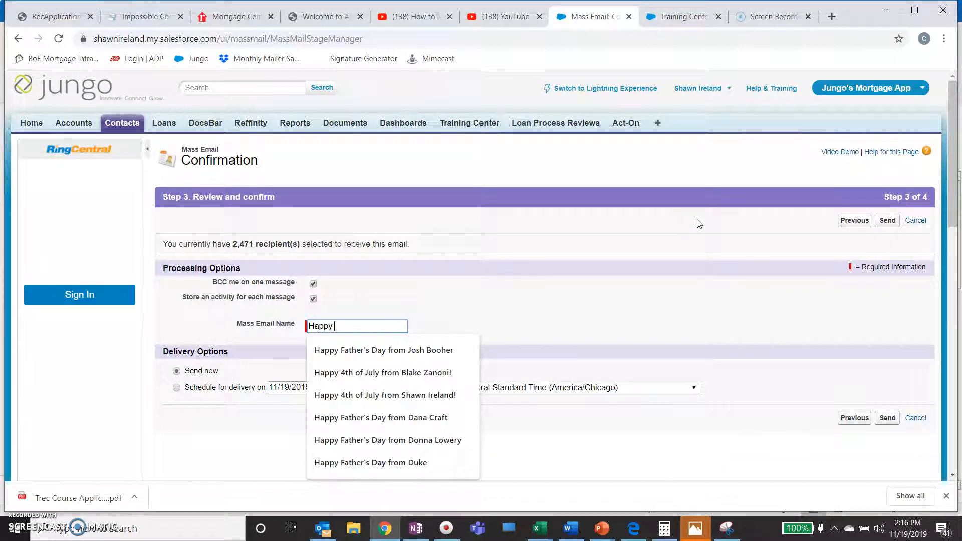
text(Thanks)
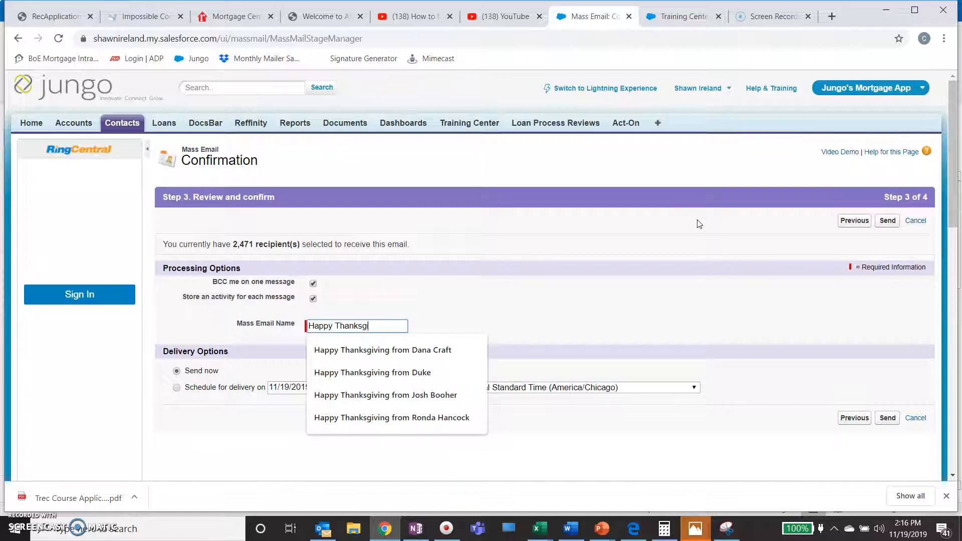
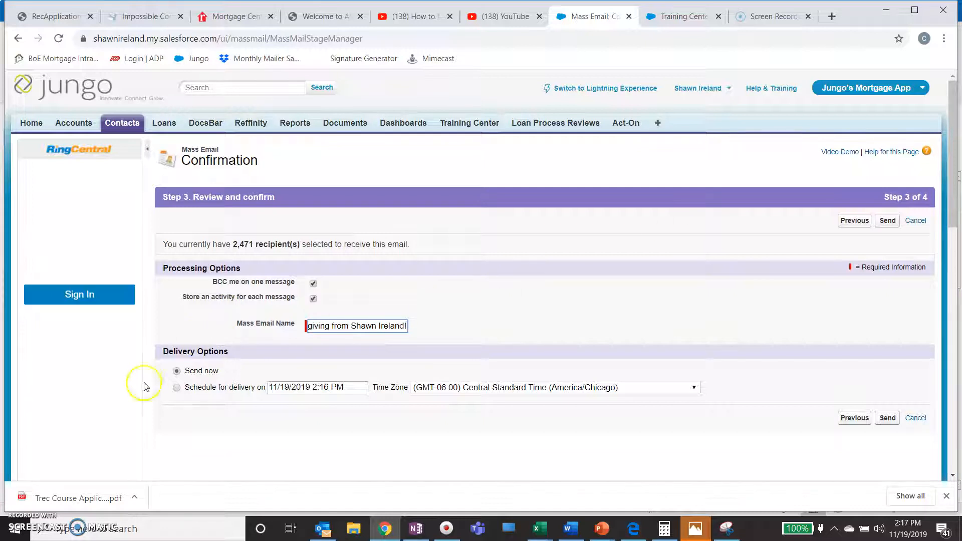
click(177, 388)
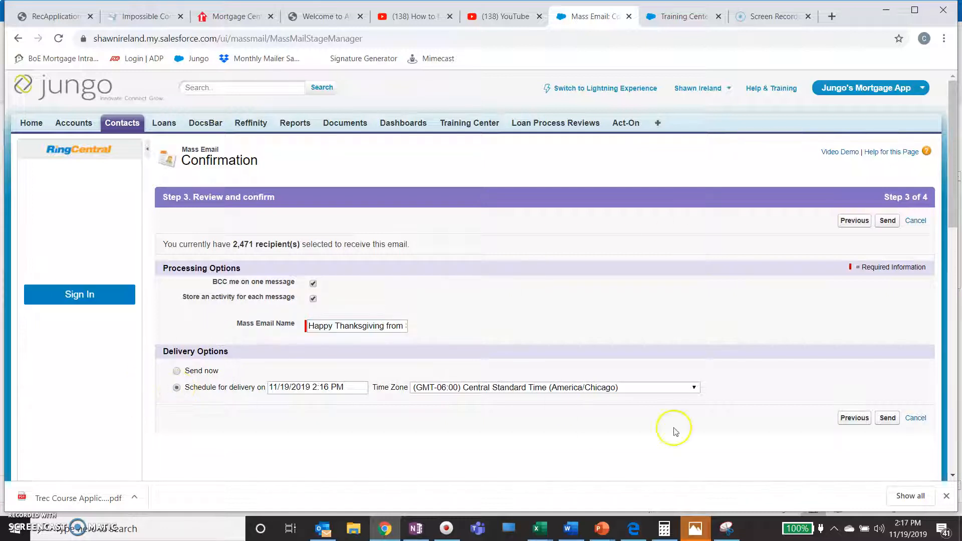
Check today's date, then set the mass email delivery date to 11/28/2019.
click(913, 535)
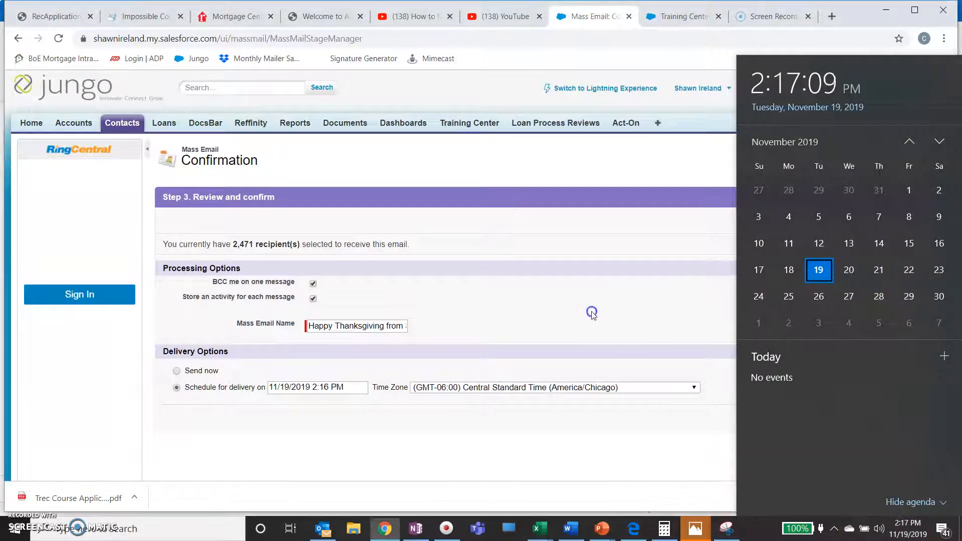
click(591, 312)
click(290, 389)
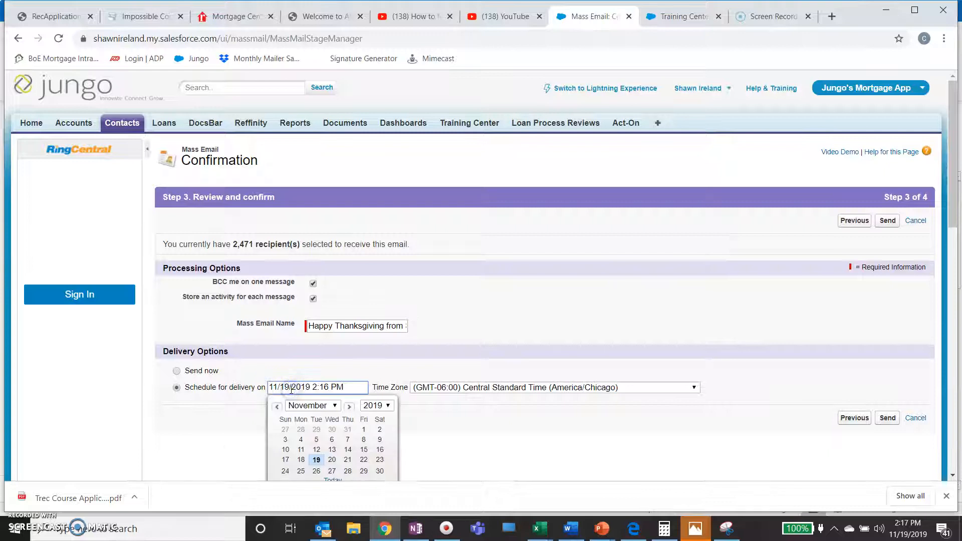
scroll(427, 388, down, 3)
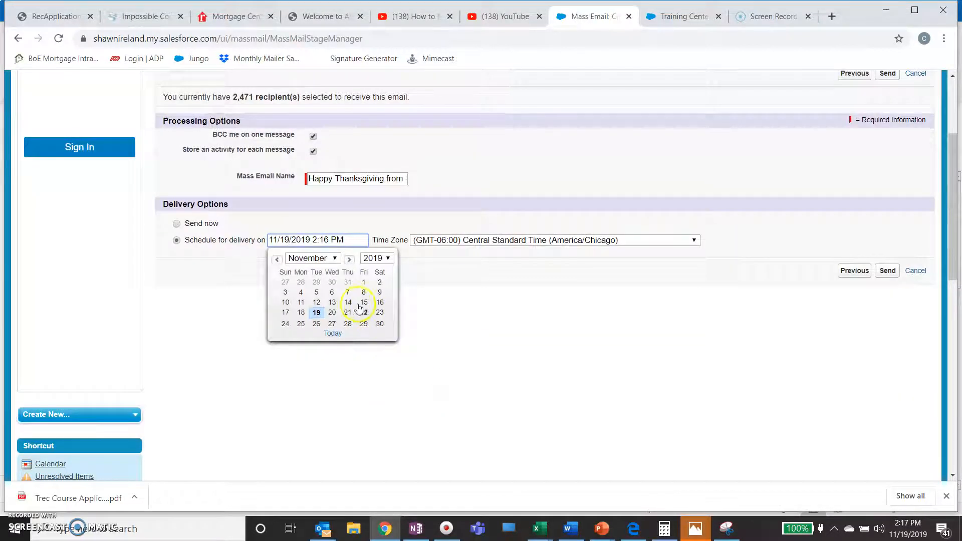
click(348, 323)
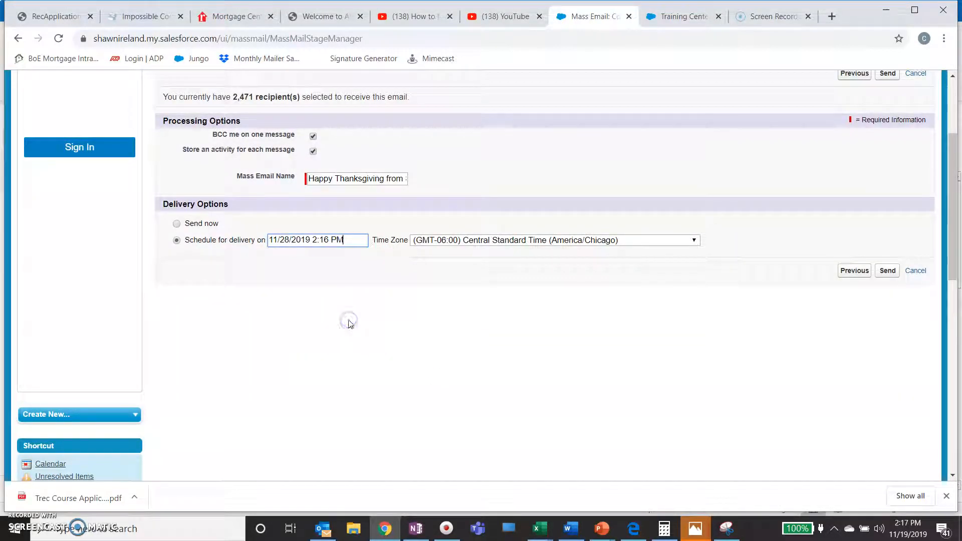
Set the delivery time to 10:00 AM Central Standard Time.
click(318, 240)
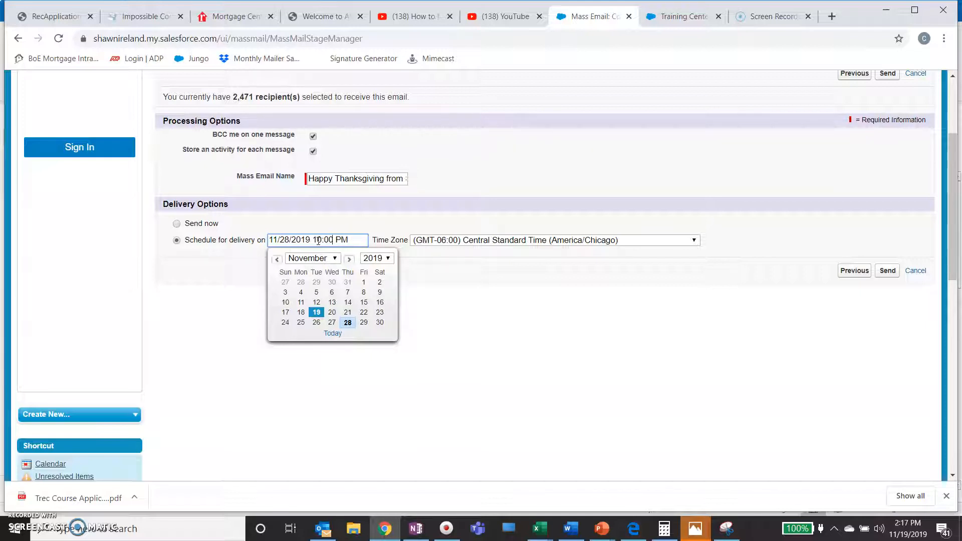
click(339, 238)
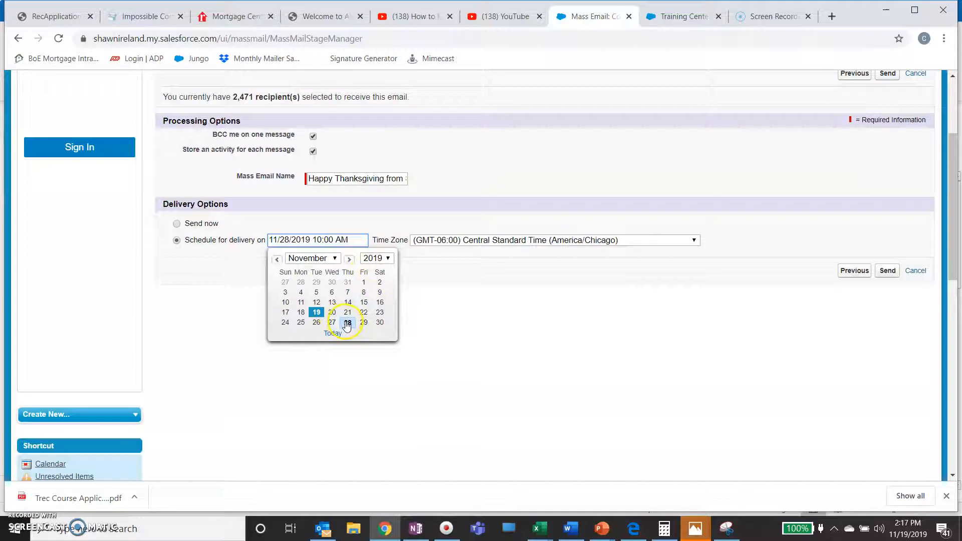
click(360, 241)
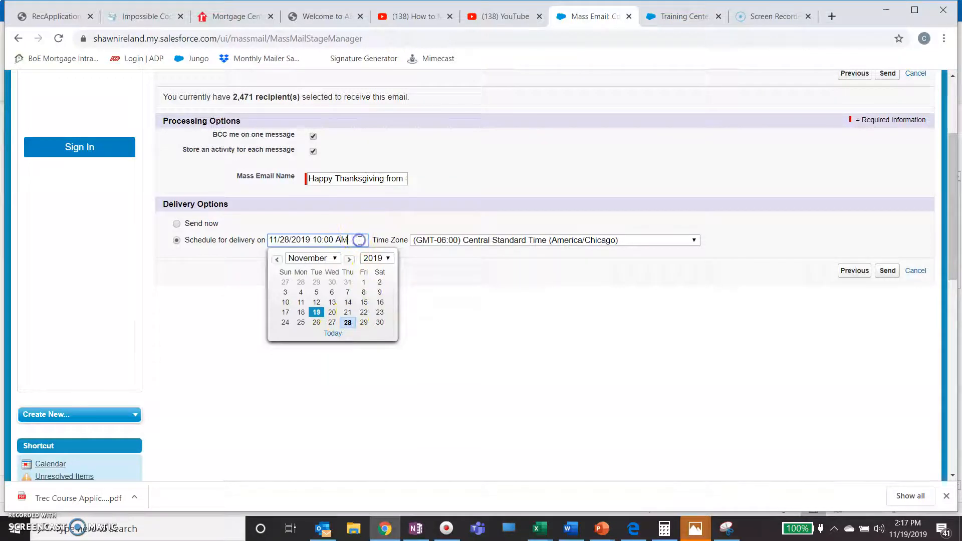
click(466, 314)
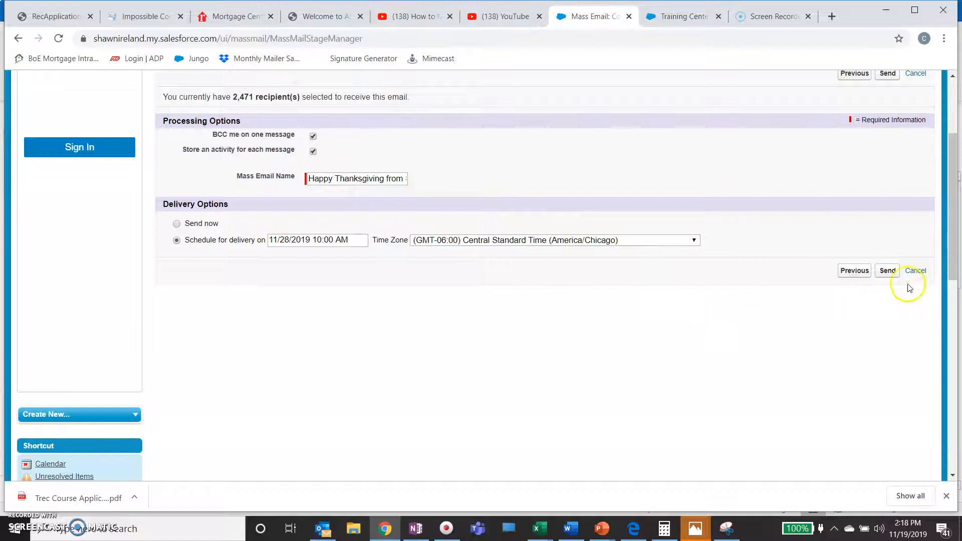
Send the scheduled Thanksgiving mass email to its 2,471 recipients.
click(887, 271)
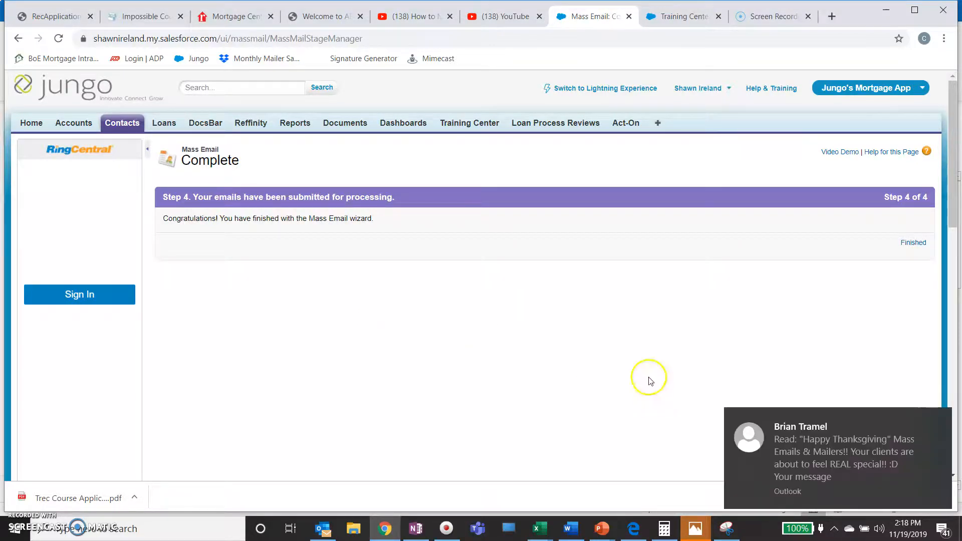
Dismiss the Outlook notification covering the Complete page.
drag(776, 440, 961, 365)
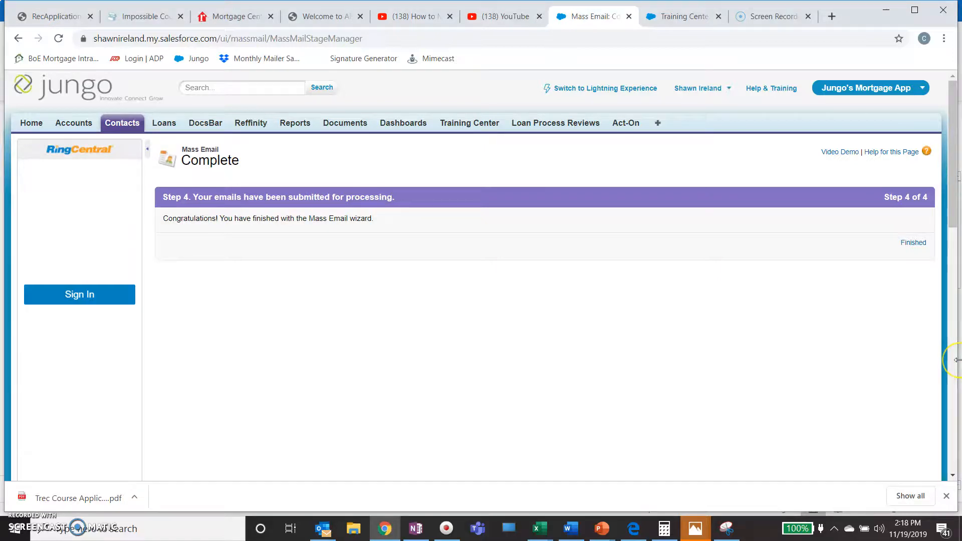